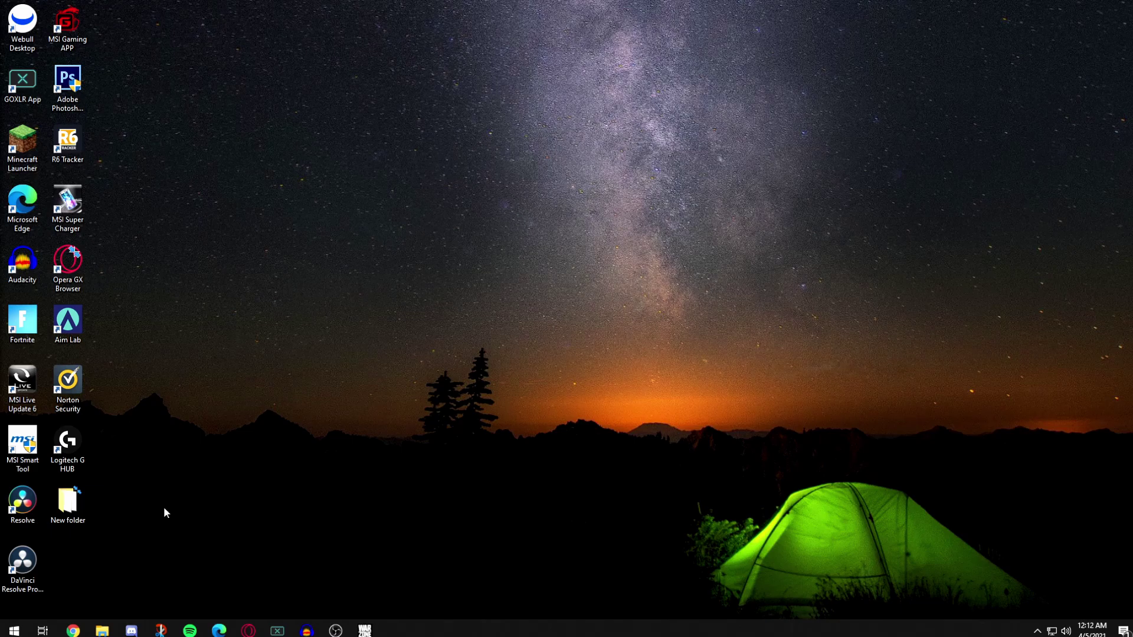
- Open the Windows Update settings and check whether the system is up to date
{"action": "left_click", "coordinate": [14, 630]}
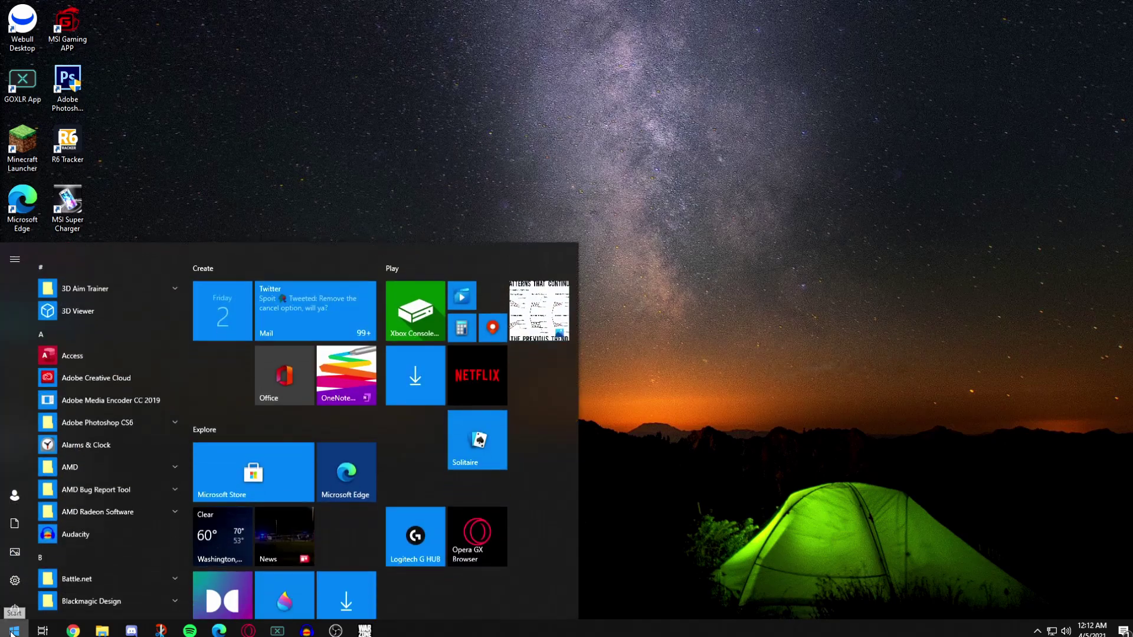
{"action": "left_click", "coordinate": [14, 630]}
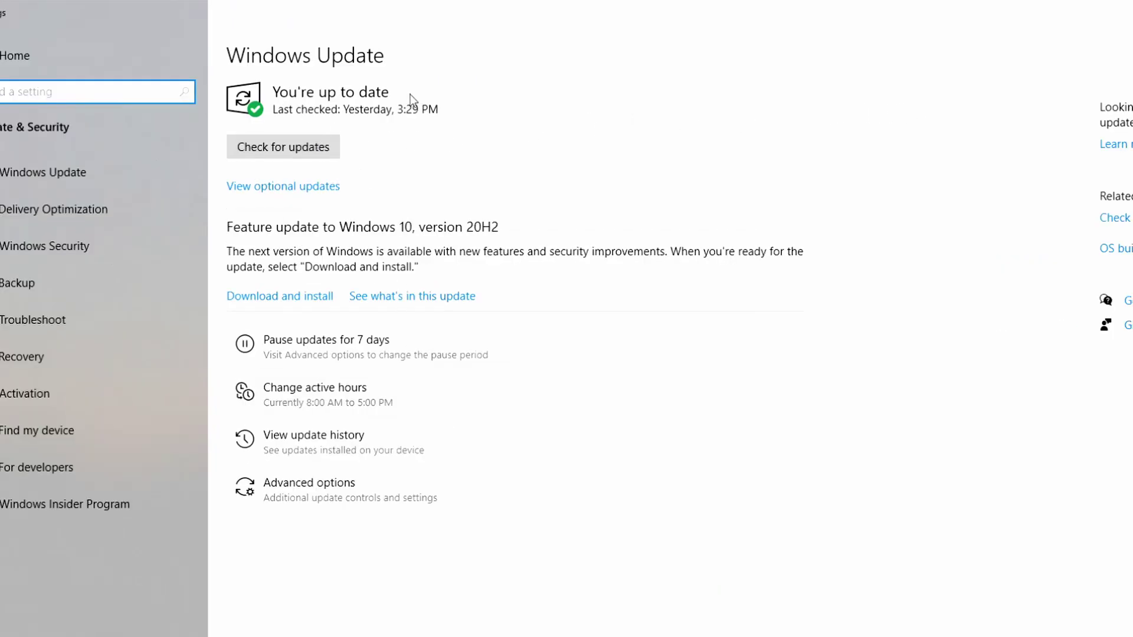
{"action": "left_click", "coordinate": [306, 101]}
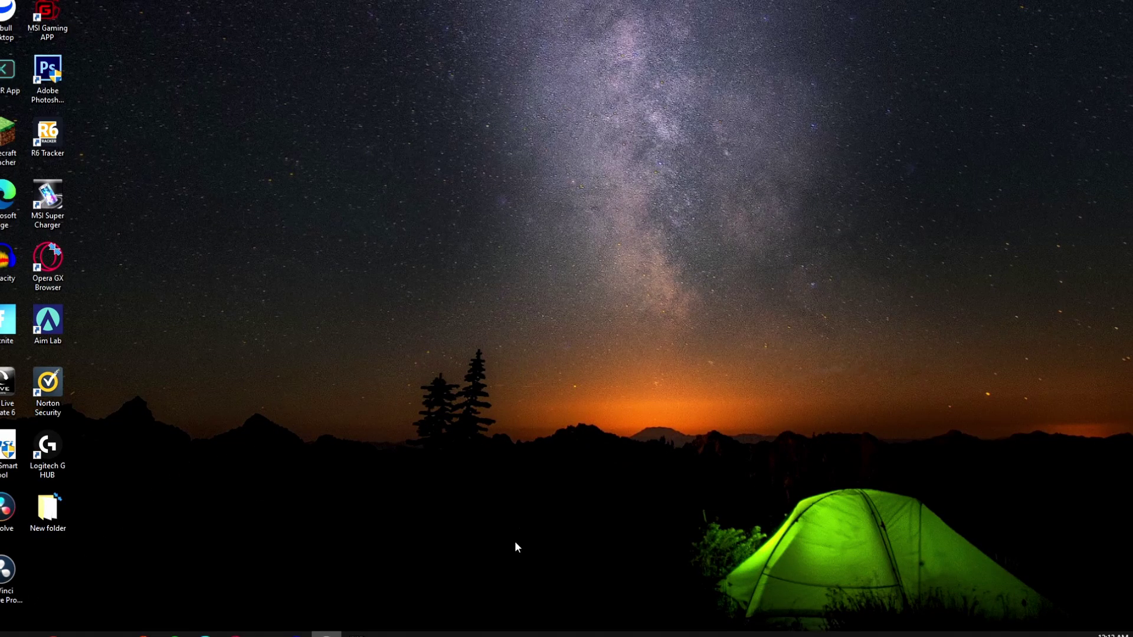
- Open the file properties of the running Call of Duty: Modern Warfare process from Task Manager
{"action": "right_click", "coordinate": [446, 635]}
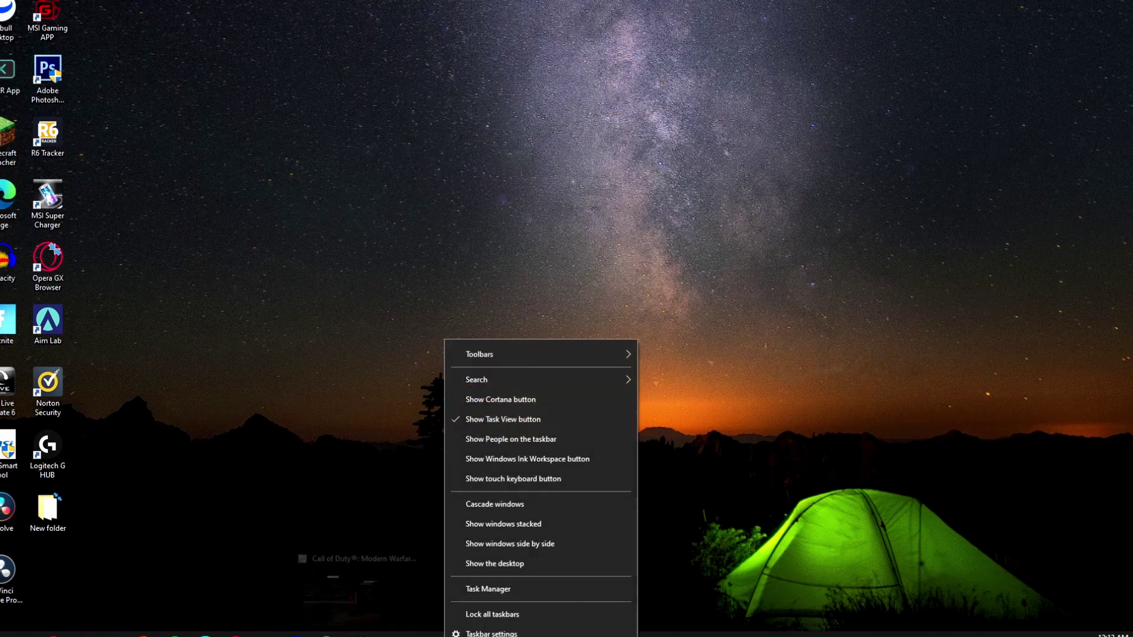
{"action": "left_click", "coordinate": [480, 590]}
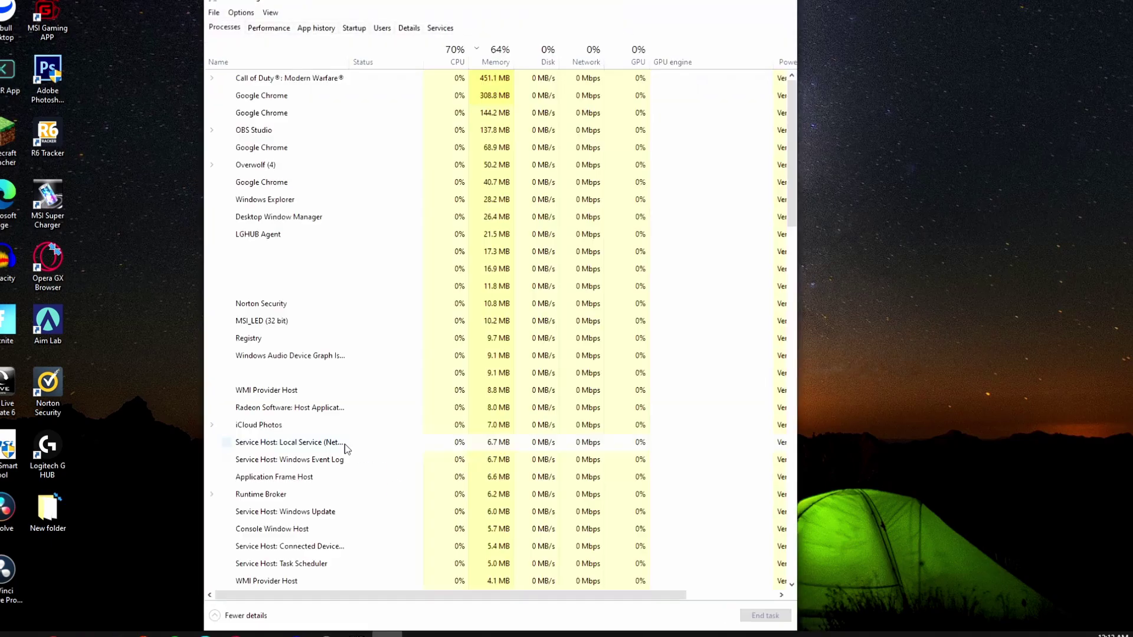
{"action": "right_click", "coordinate": [321, 78]}
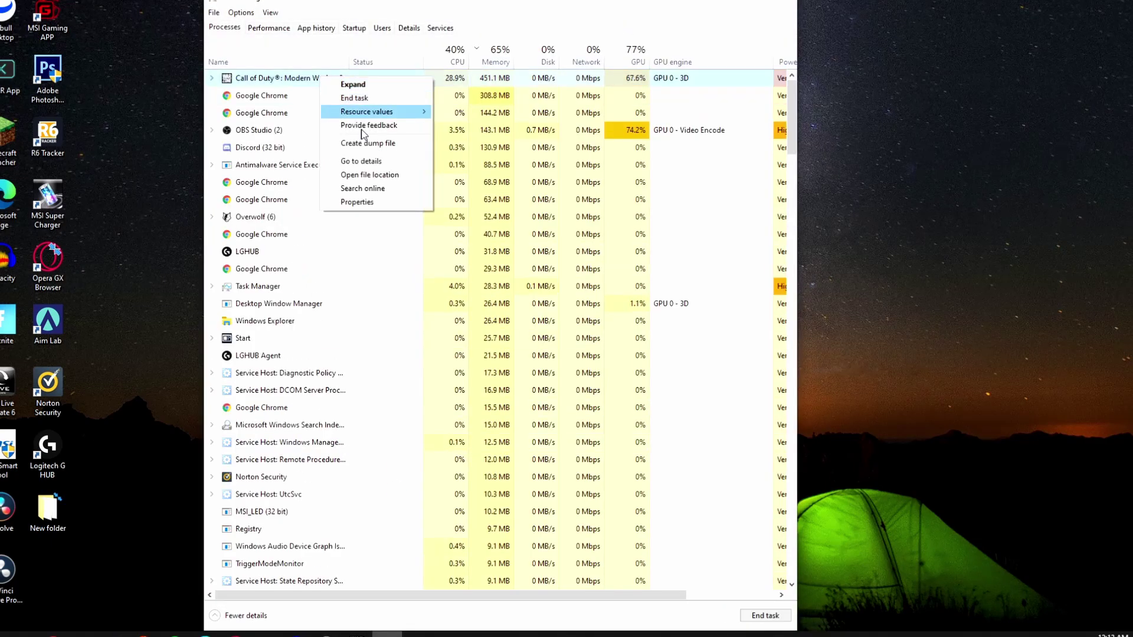
{"action": "left_click", "coordinate": [365, 202]}
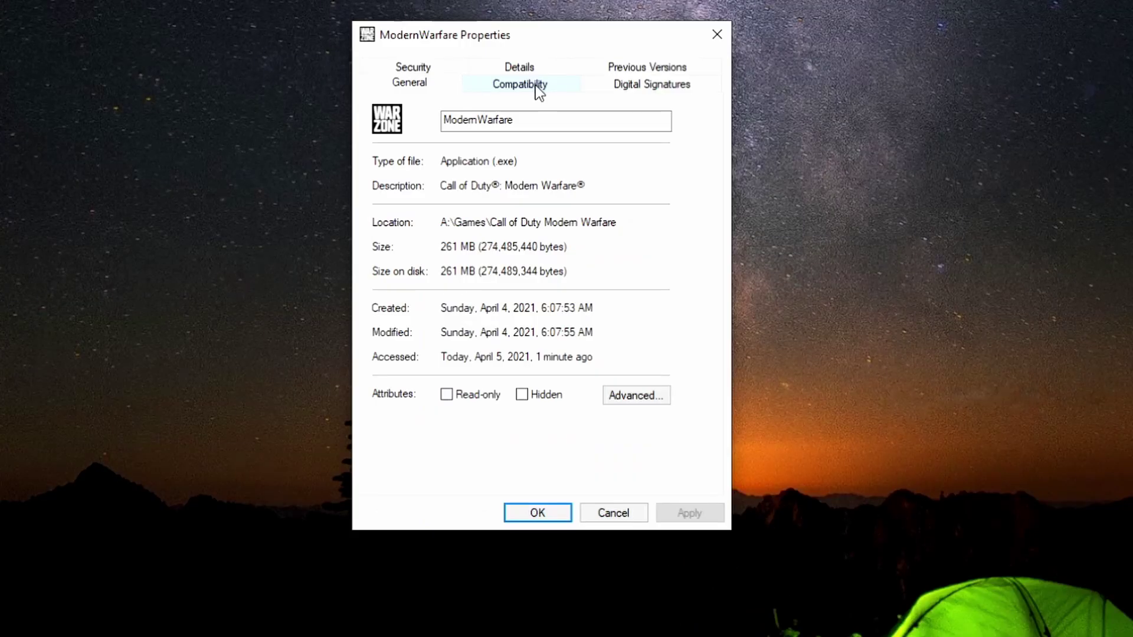
- In the ModernWarfare compatibility settings, disable fullscreen optimizations and override high DPI scaling with Application, applying the changes
{"action": "left_click", "coordinate": [536, 85]}
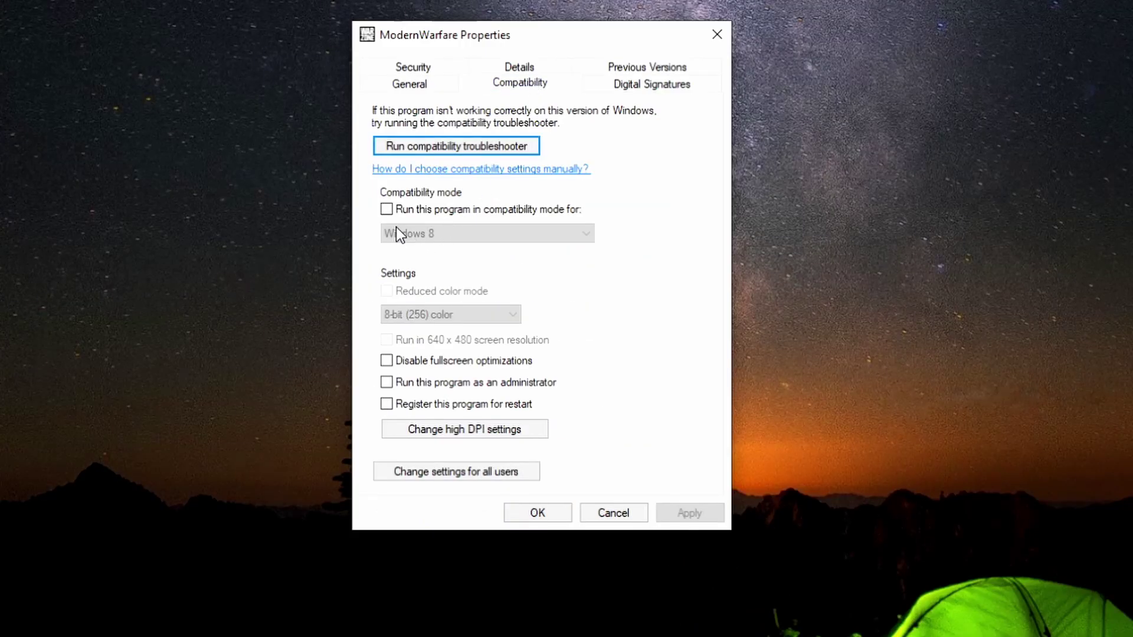
{"action": "left_click", "coordinate": [387, 361]}
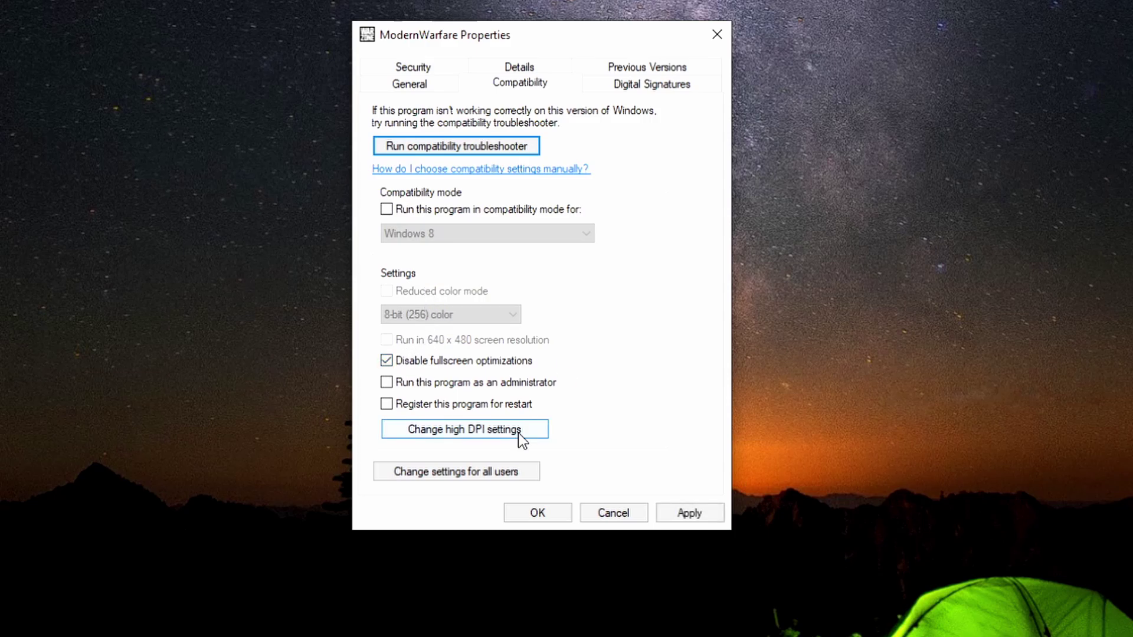
{"action": "left_click", "coordinate": [463, 437]}
{"action": "left_click", "coordinate": [467, 401]}
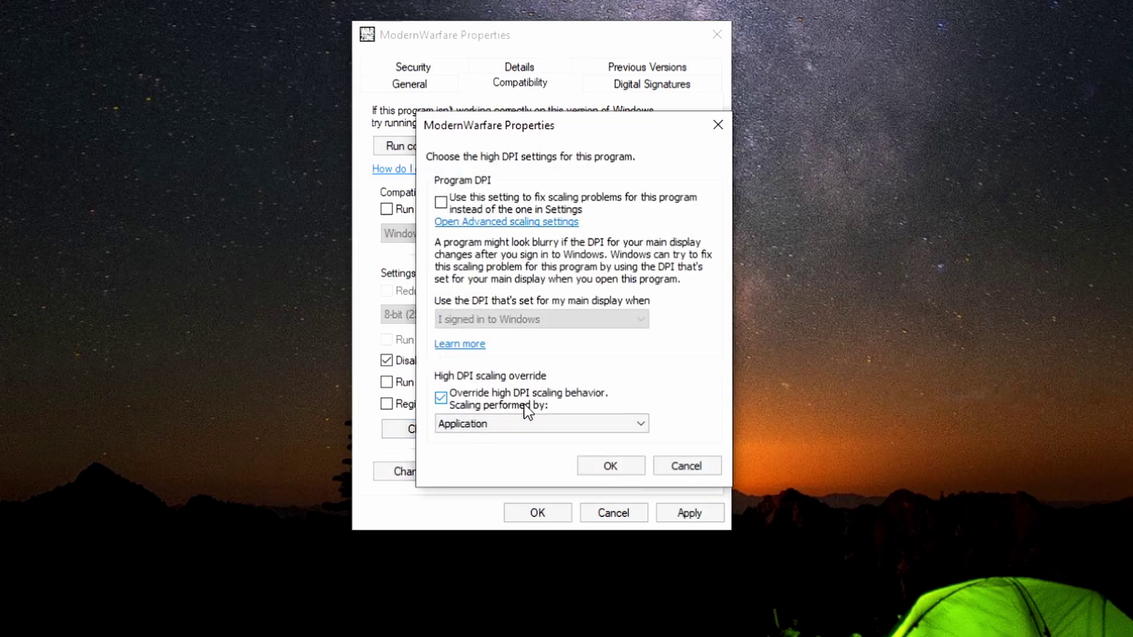
{"action": "key", "text": "Return"}
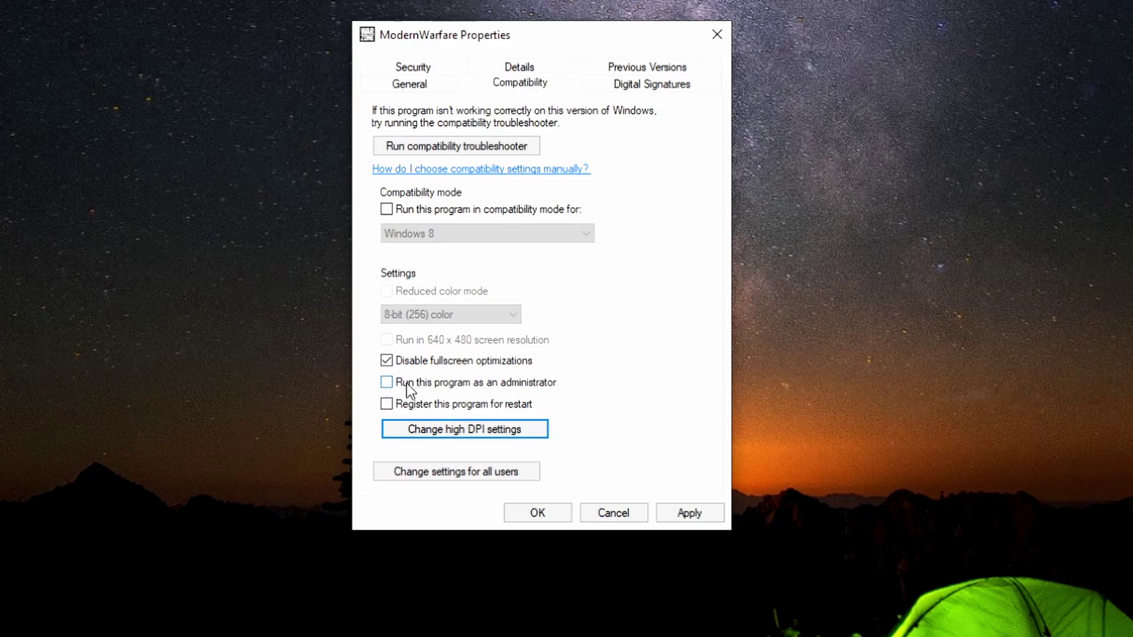
{"action": "left_click", "coordinate": [679, 517]}
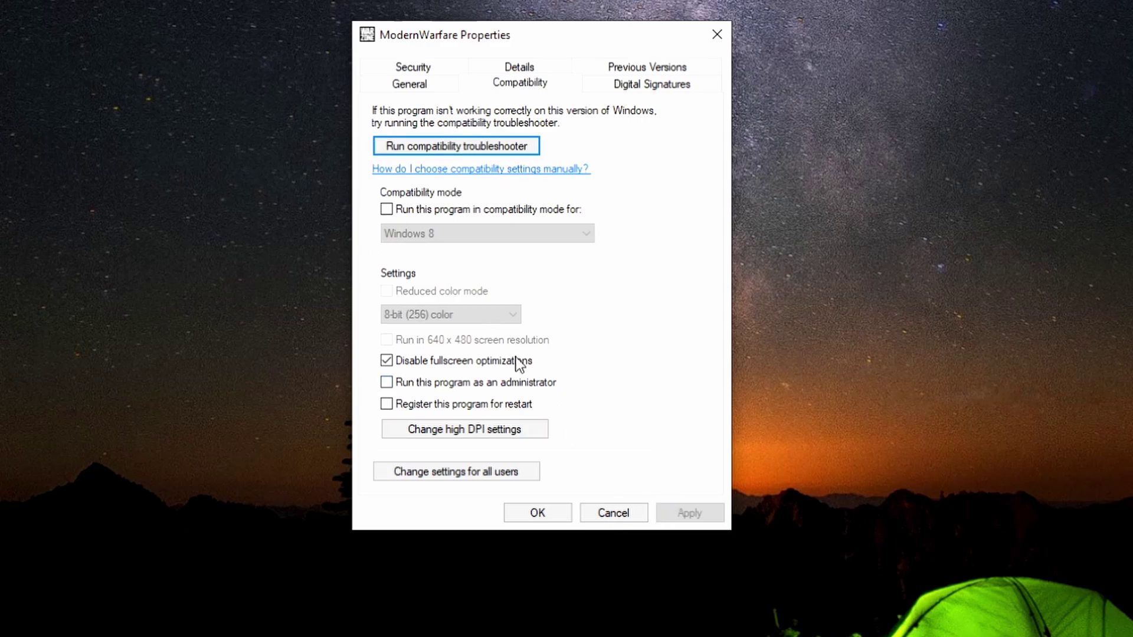
{"action": "left_click", "coordinate": [535, 513]}
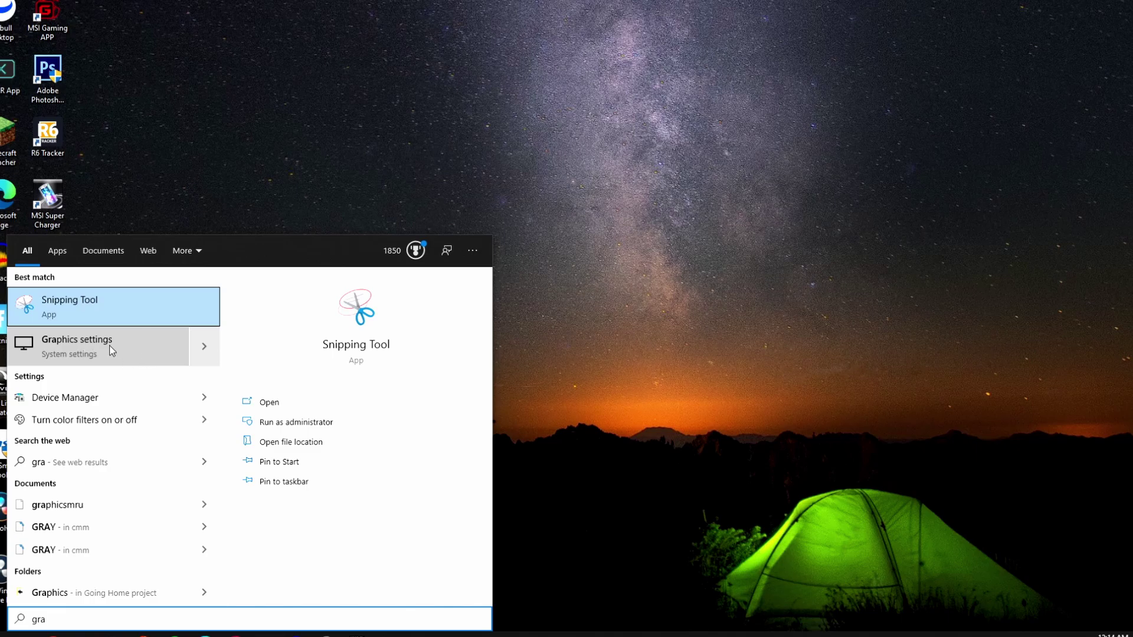
- Add ModernWarfare from the Call of Duty Modern Warfare folder to the Windows Graphics settings and choose High performance for it
{"action": "left_click", "coordinate": [110, 348]}
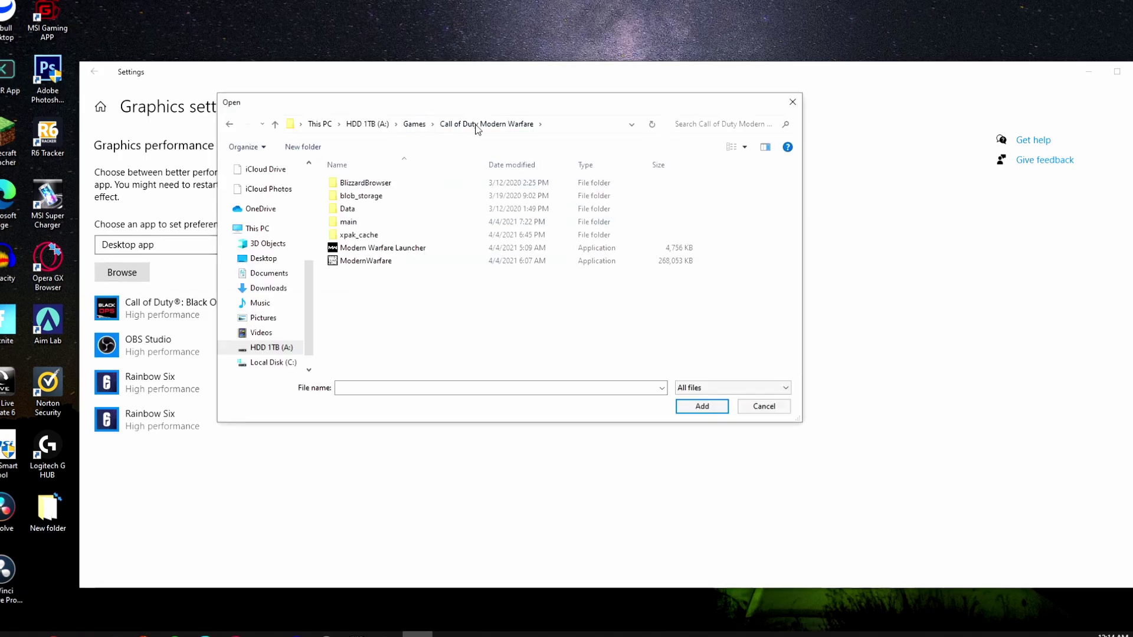
{"action": "double_click", "coordinate": [406, 261]}
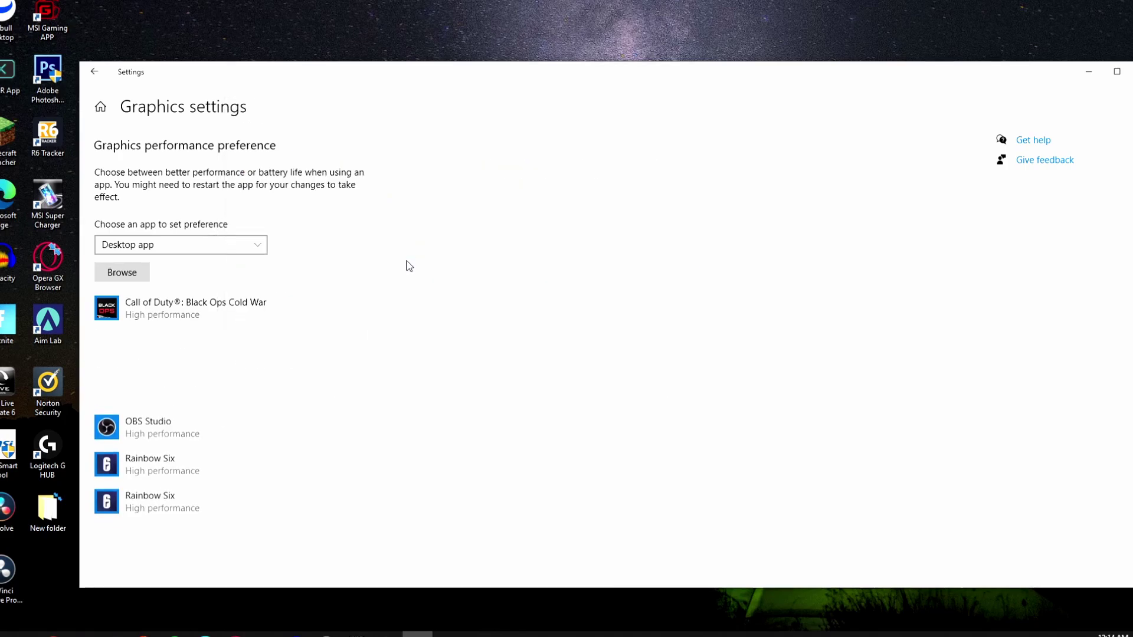
{"action": "left_click", "coordinate": [275, 409]}
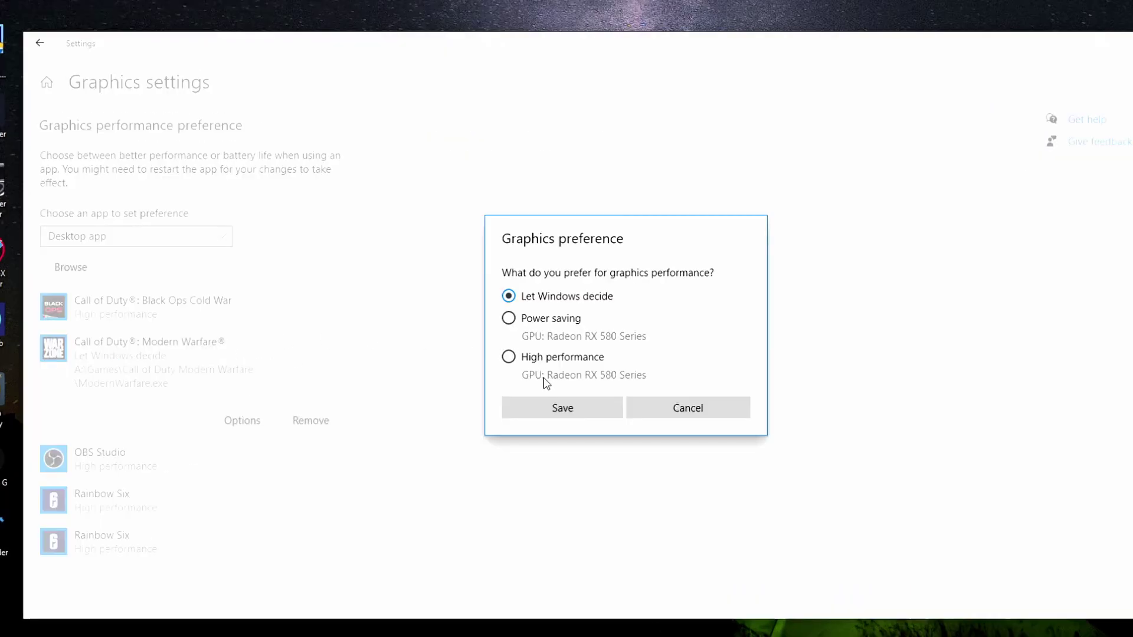
{"action": "left_click", "coordinate": [509, 357]}
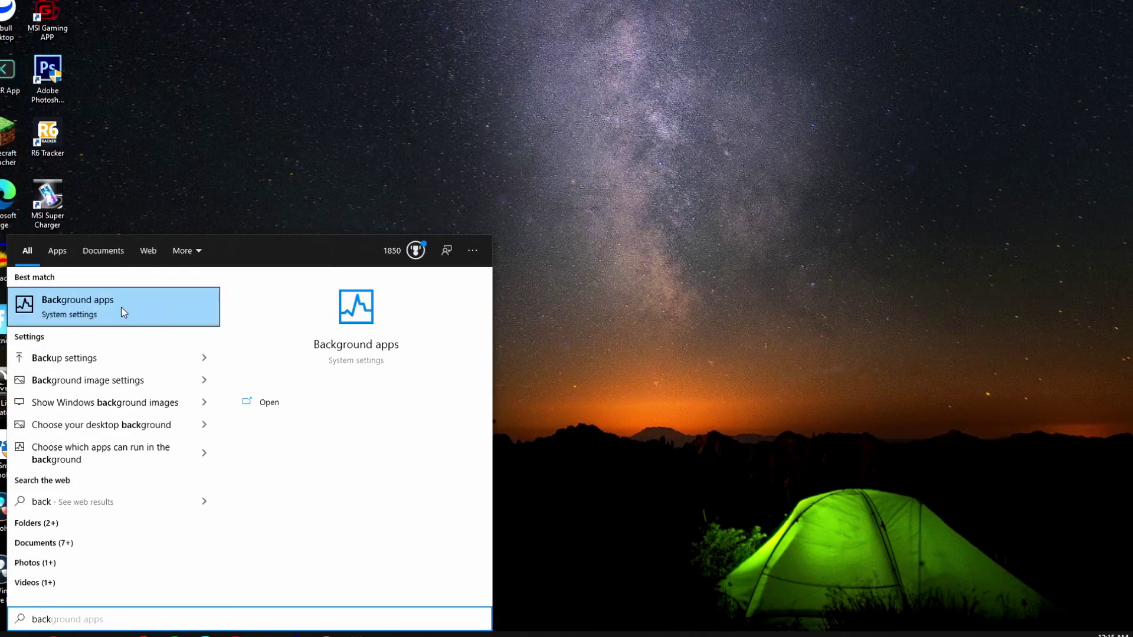
- Open the Background apps settings and switch Let apps run in the background on and back off
{"action": "left_click", "coordinate": [118, 304]}
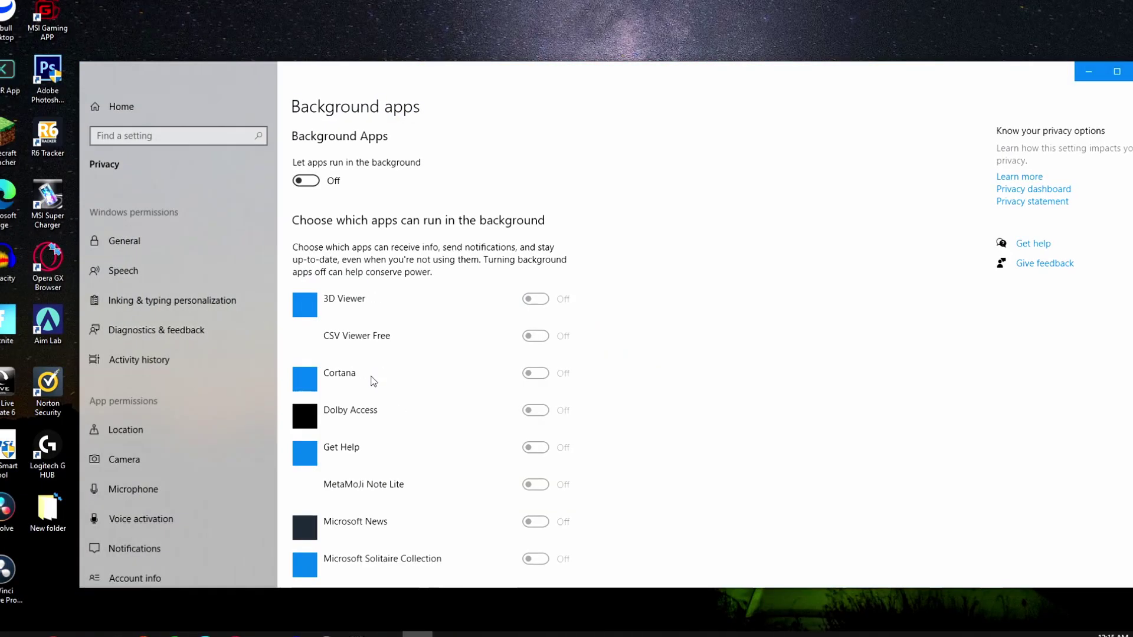
{"action": "left_click", "coordinate": [304, 182]}
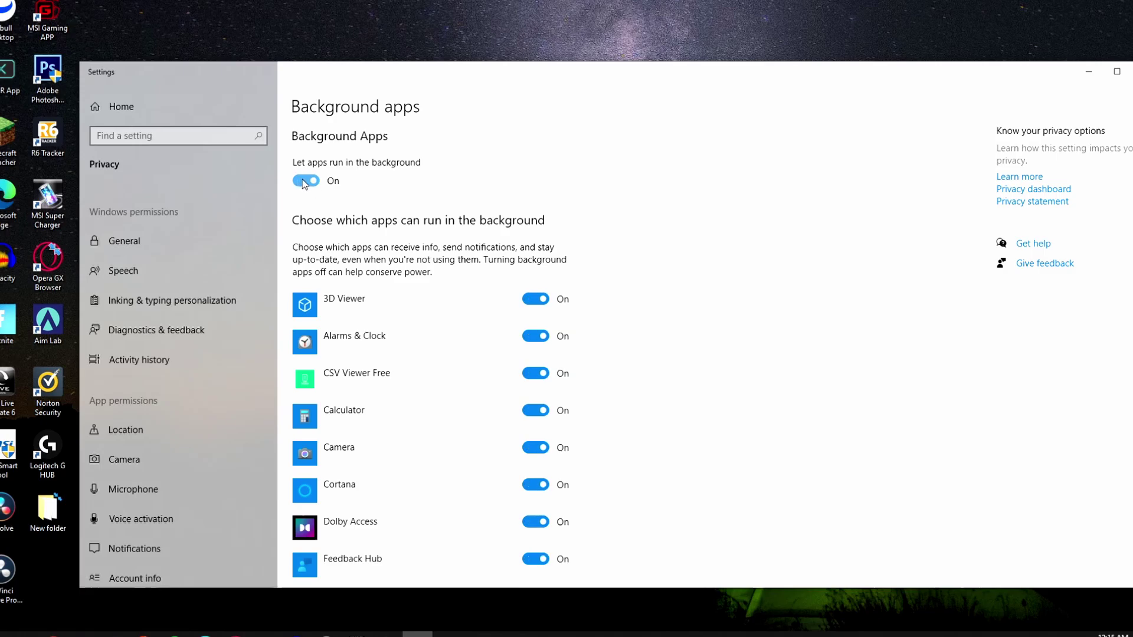
{"action": "left_click", "coordinate": [304, 182]}
- Examine the list of individual apps and their background permissions
{"action": "scroll", "coordinate": [489, 420], "scroll_direction": "down", "scroll_amount": 10}
{"action": "scroll", "coordinate": [489, 420], "scroll_direction": "down", "scroll_amount": 5}
{"action": "scroll", "coordinate": [485, 417], "scroll_direction": "up", "scroll_amount": 2}
{"action": "scroll", "coordinate": [478, 427], "scroll_direction": "down", "scroll_amount": 2}
{"action": "scroll", "coordinate": [470, 439], "scroll_direction": "up", "scroll_amount": 4}
{"action": "scroll", "coordinate": [470, 440], "scroll_direction": "up", "scroll_amount": 3}
{"action": "scroll", "coordinate": [481, 322], "scroll_direction": "up", "scroll_amount": 5}
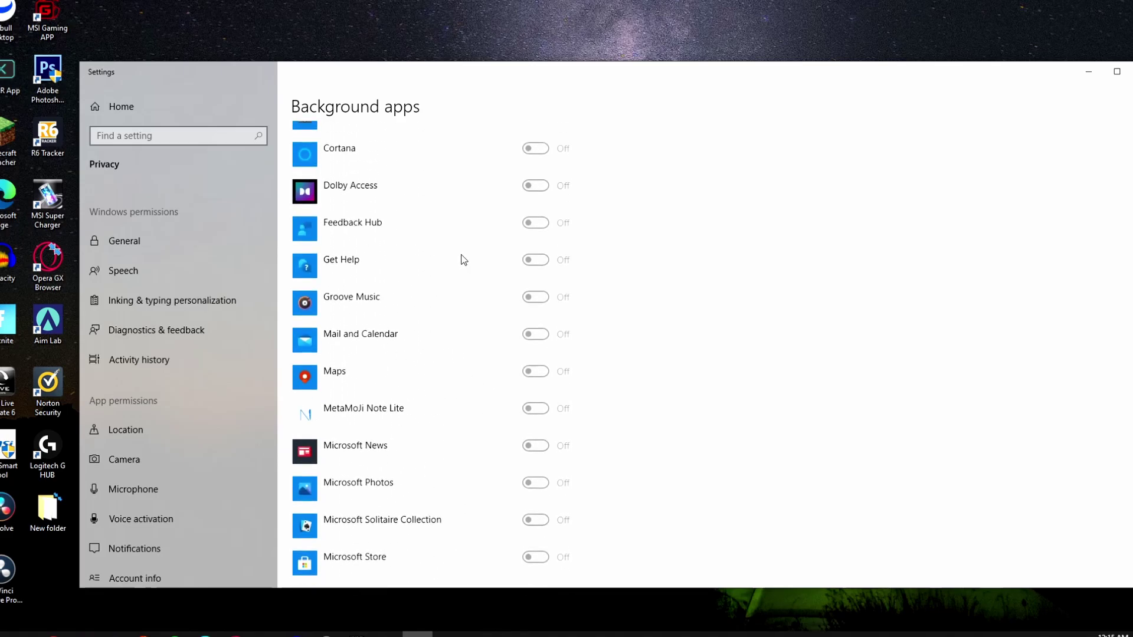
{"action": "scroll", "coordinate": [466, 307], "scroll_direction": "up", "scroll_amount": 6}
- Search Windows for "game" and open the Game Mode settings
{"action": "key", "text": "super"}
{"action": "type", "text": "game"}
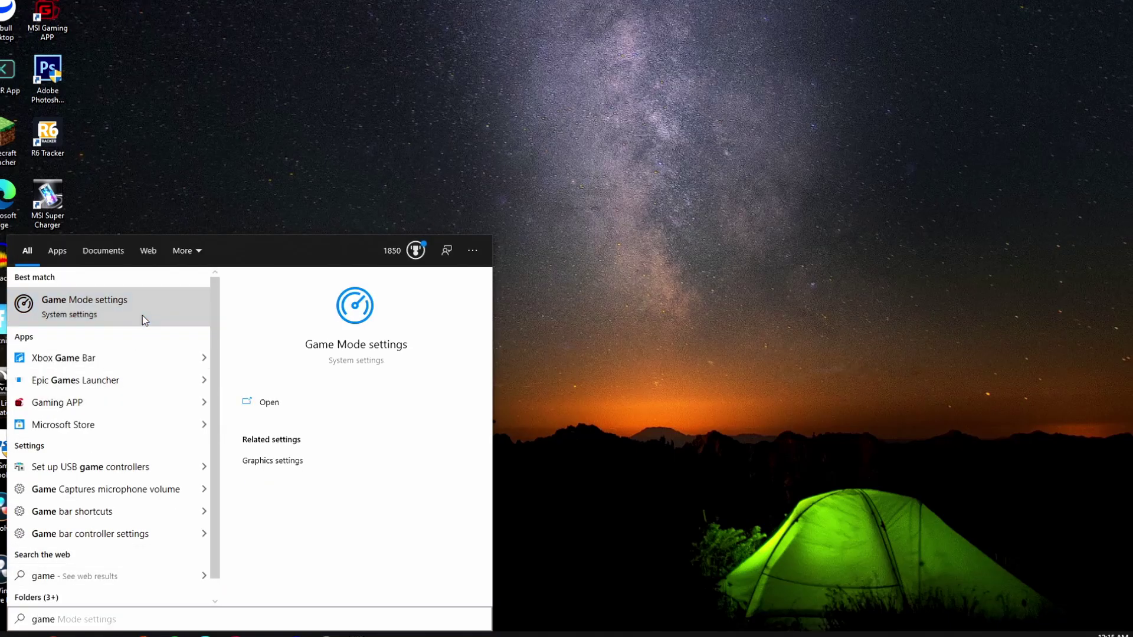
{"action": "left_click", "coordinate": [143, 319]}
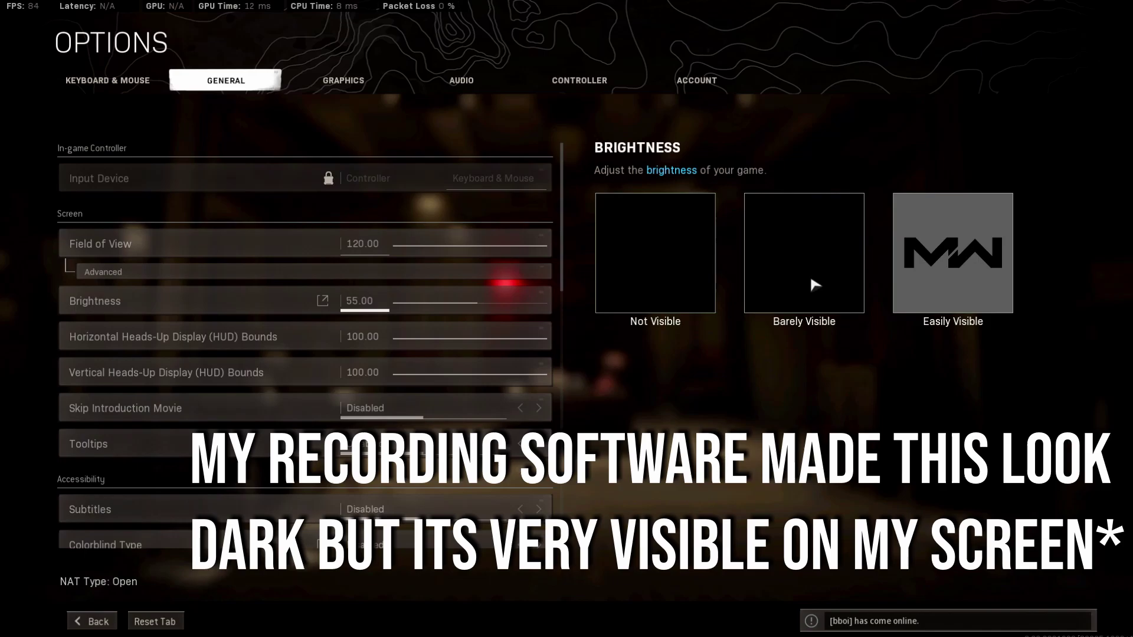
- Review the accessibility, HUD, content filter and telemetry settings in the game's General options
{"action": "scroll", "coordinate": [308, 395], "scroll_direction": "down", "scroll_amount": 5}
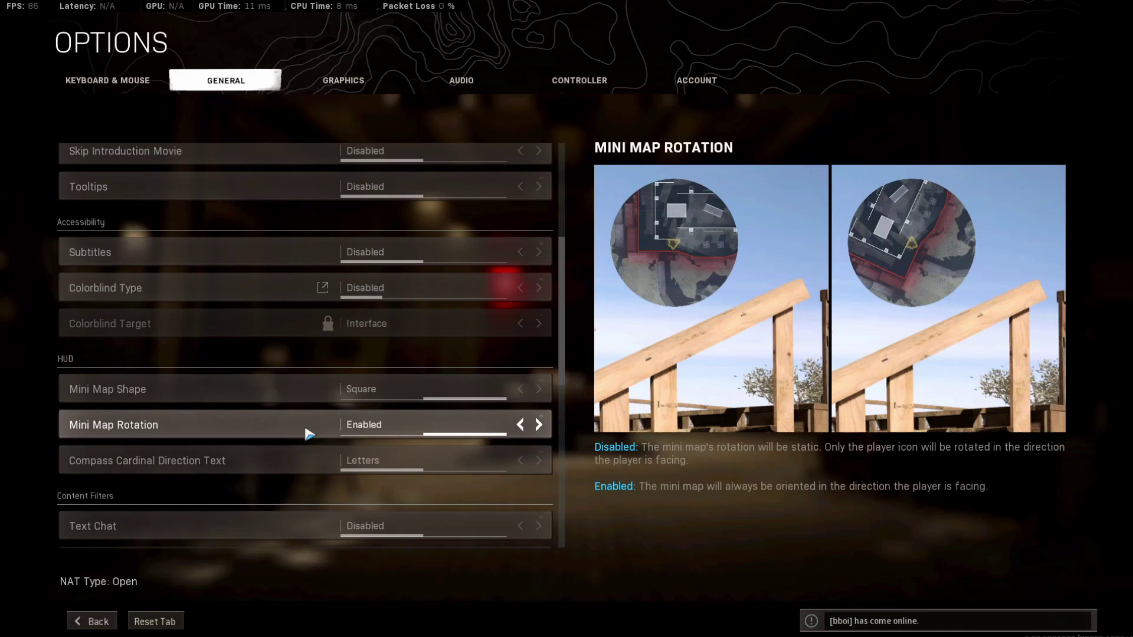
{"action": "scroll", "coordinate": [524, 480], "scroll_direction": "down", "scroll_amount": 3}
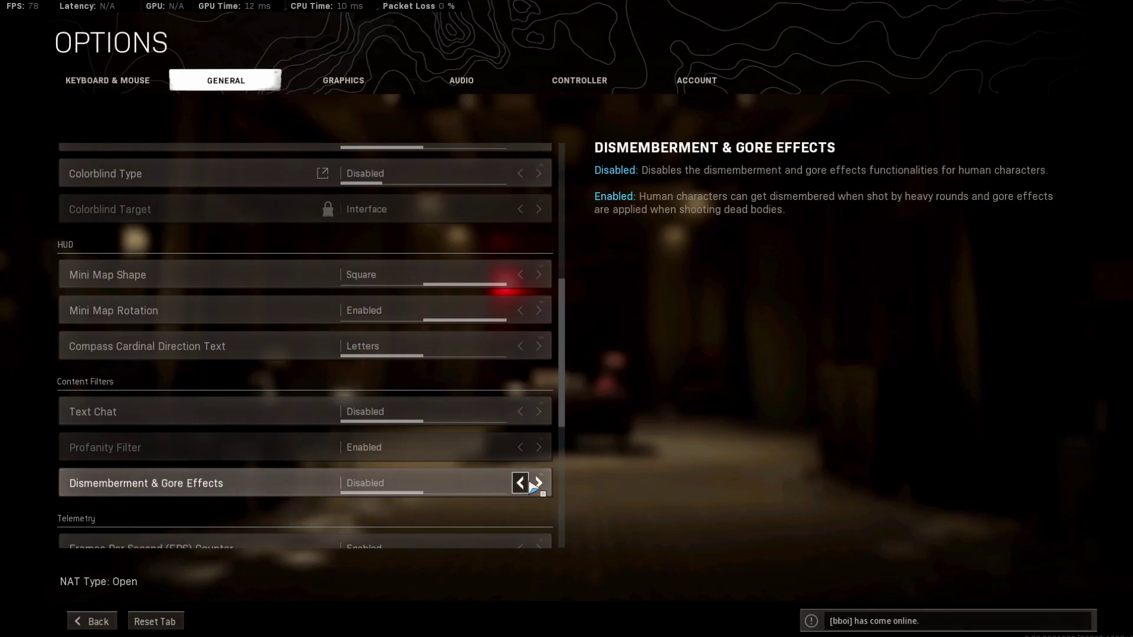
{"action": "scroll", "coordinate": [301, 487], "scroll_direction": "down", "scroll_amount": 2}
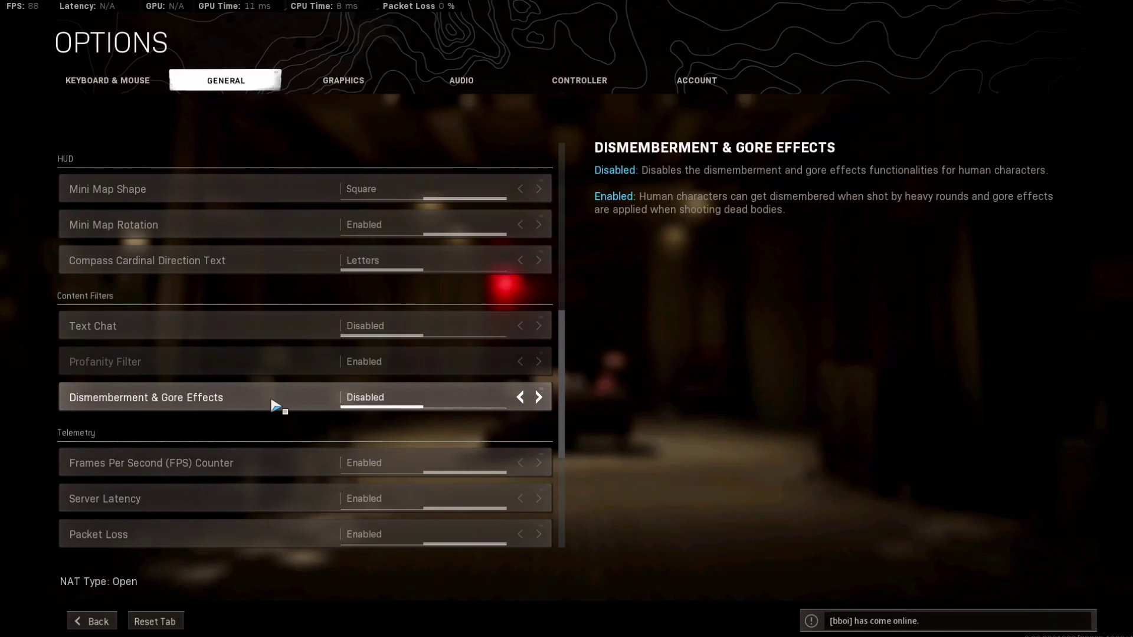
{"action": "scroll", "coordinate": [274, 406], "scroll_direction": "down", "scroll_amount": 1}
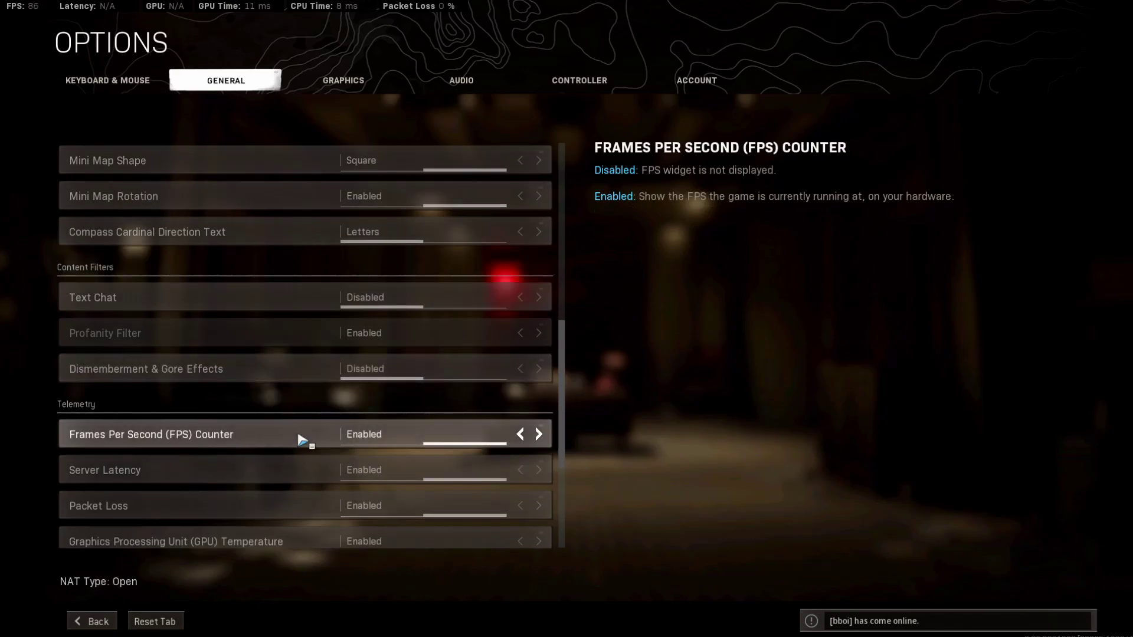
{"action": "scroll", "coordinate": [302, 441], "scroll_direction": "down", "scroll_amount": 3}
{"action": "scroll", "coordinate": [306, 345], "scroll_direction": "up", "scroll_amount": 1}
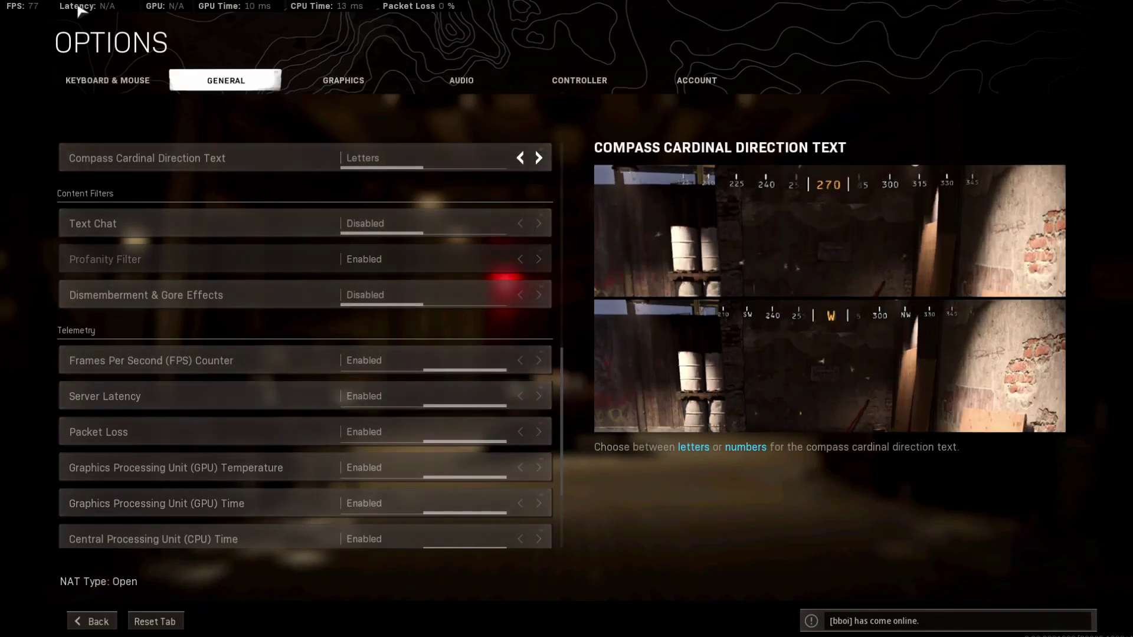
- Open the game's Graphics options and inspect the display mode and available screen refresh rates
{"action": "left_click", "coordinate": [304, 76]}
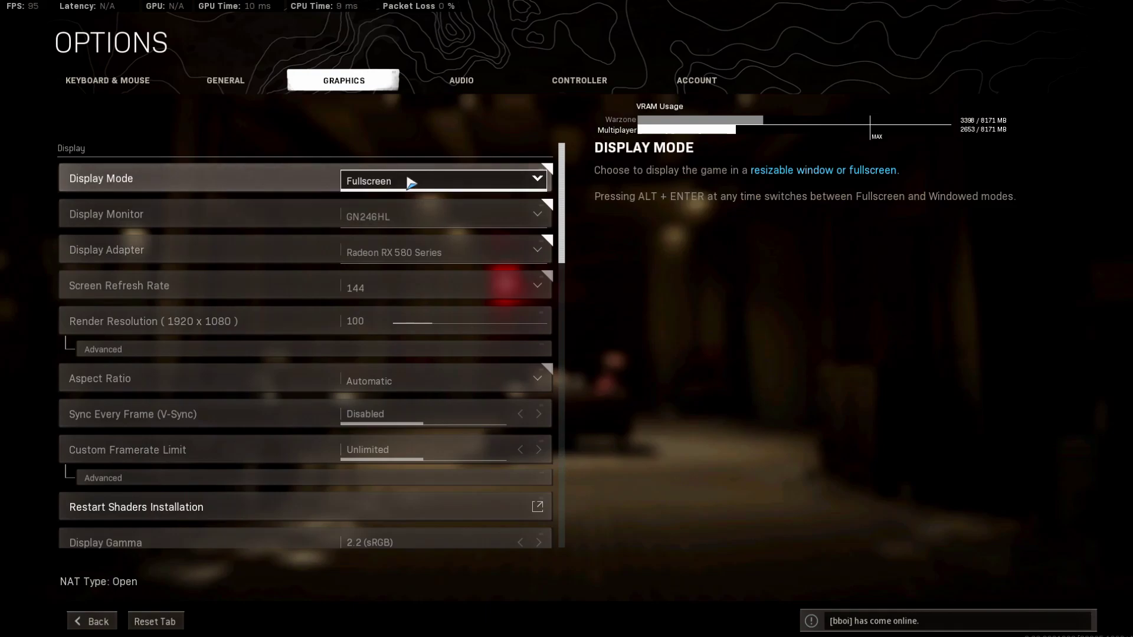
{"action": "left_click", "coordinate": [411, 183]}
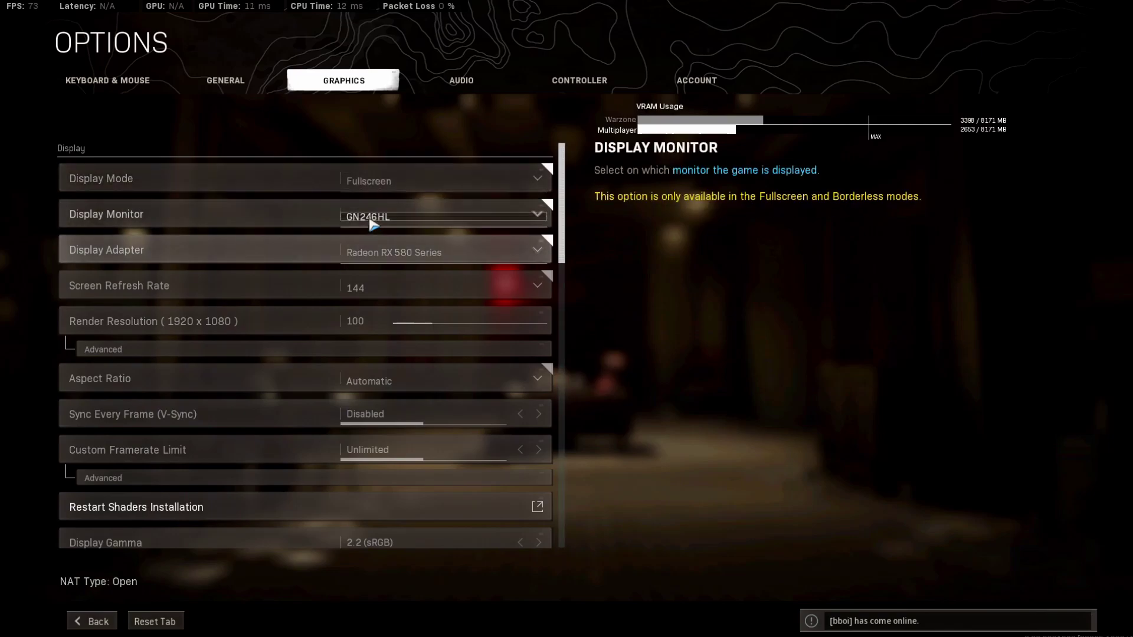
{"action": "left_click", "coordinate": [422, 296]}
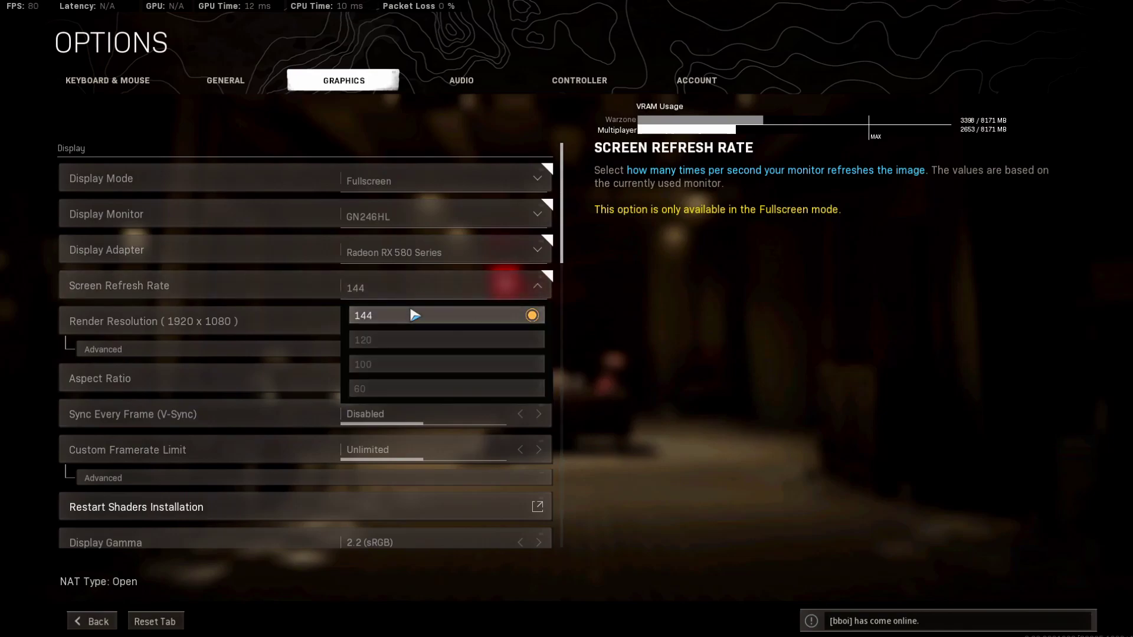
{"action": "left_click", "coordinate": [321, 288]}
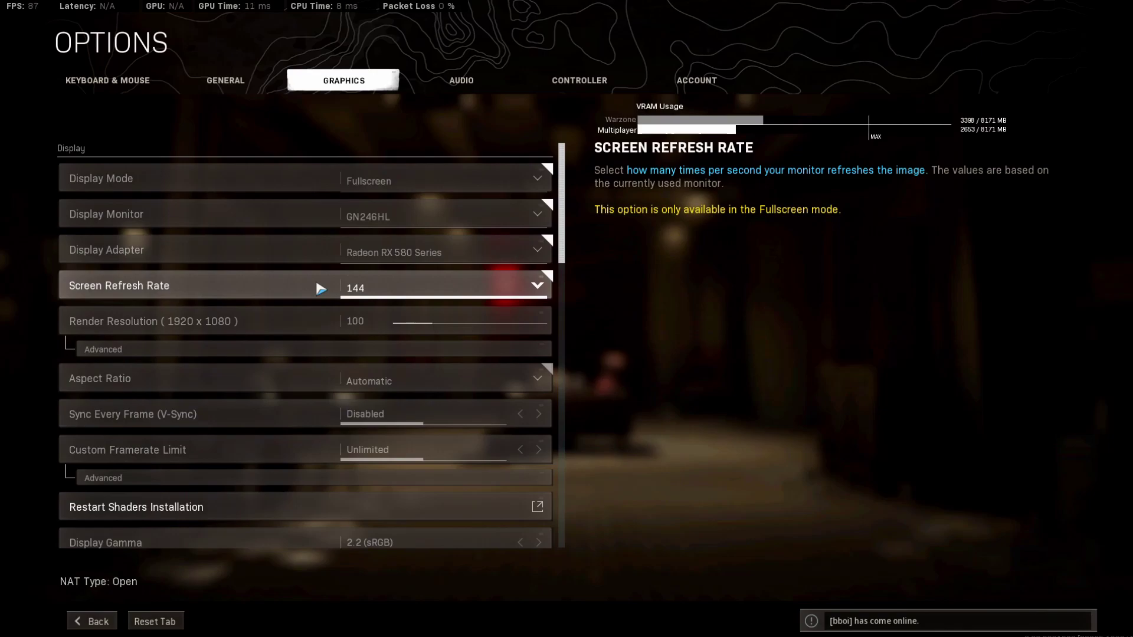
- Try a render resolution of 82 and set it back to 100
{"action": "scroll", "coordinate": [321, 289], "scroll_direction": "down", "scroll_amount": 1}
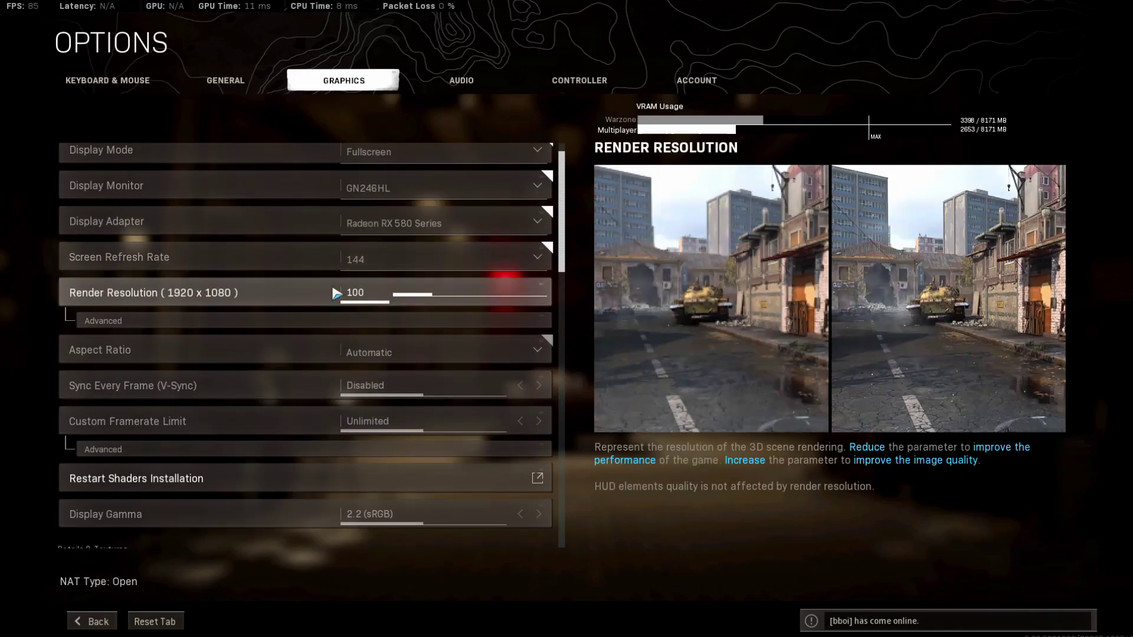
{"action": "left_click", "coordinate": [377, 292]}
{"action": "key", "text": "BackSpace"}
{"action": "key", "text": "BackSpace"}
{"action": "key", "text": "BackSpace"}
{"action": "type", "text": "82"}
{"action": "double_click", "coordinate": [365, 290]}
{"action": "type", "text": "100"}
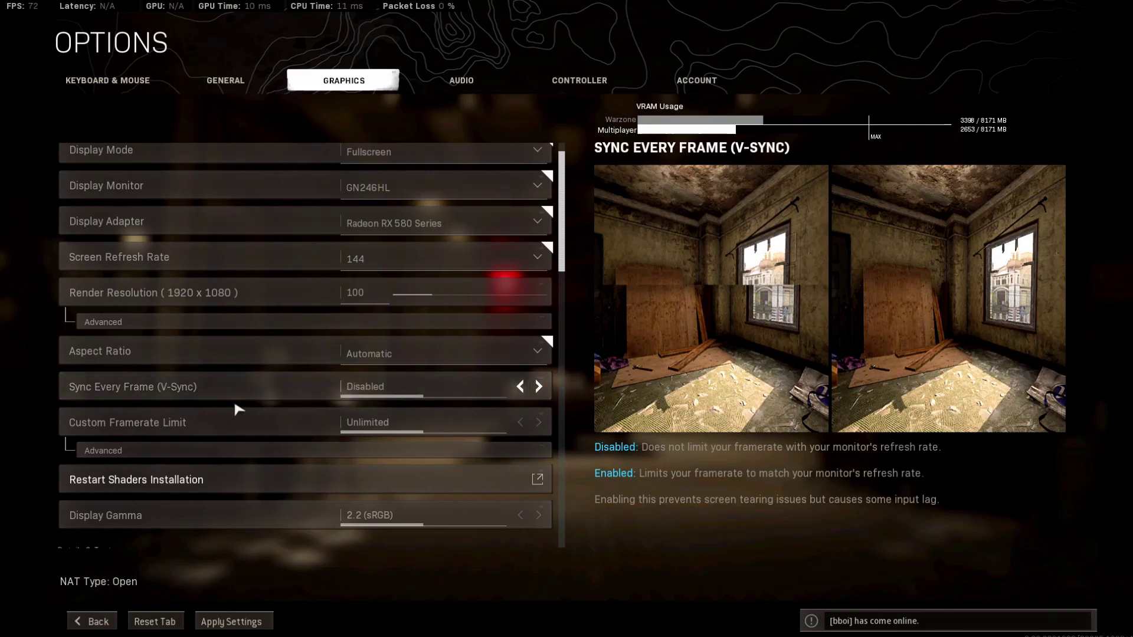
- Set Streaming Quality to Low in the Details & Textures options
{"action": "scroll", "coordinate": [232, 424], "scroll_direction": "down", "scroll_amount": 1}
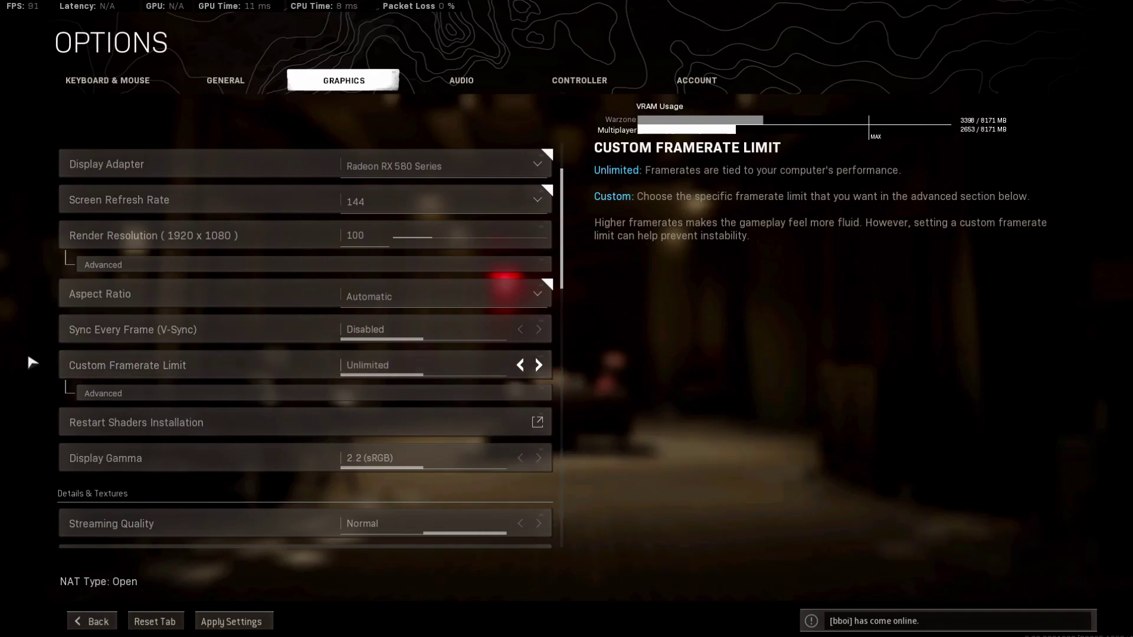
{"action": "scroll", "coordinate": [413, 295], "scroll_direction": "down", "scroll_amount": 5}
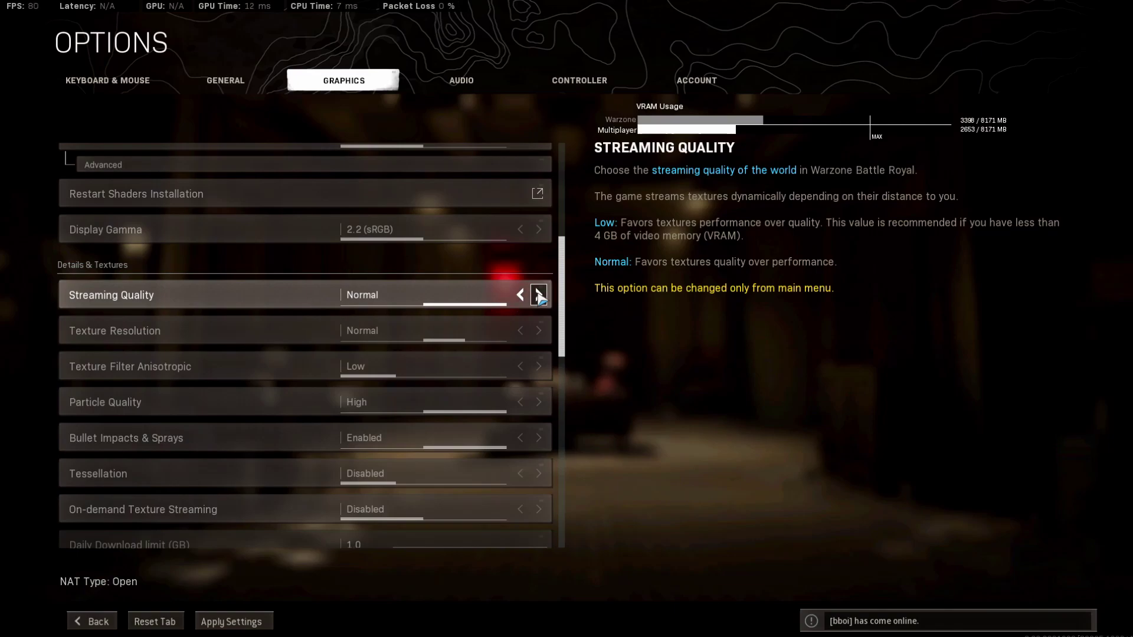
{"action": "scroll", "coordinate": [528, 312], "scroll_direction": "down", "scroll_amount": 1}
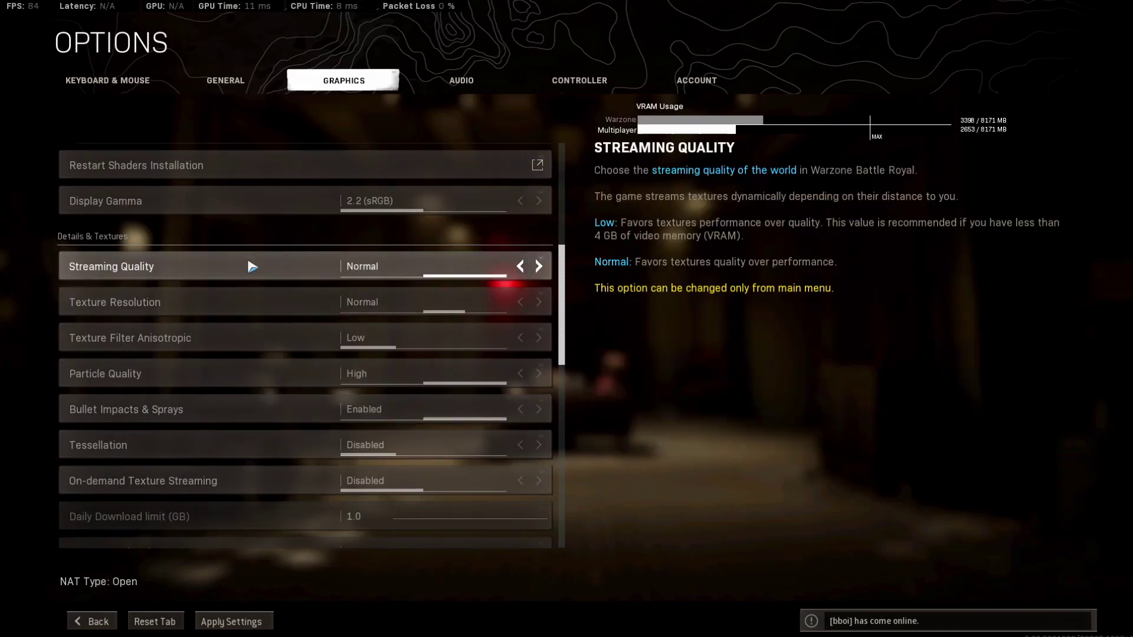
{"action": "left_click", "coordinate": [520, 268]}
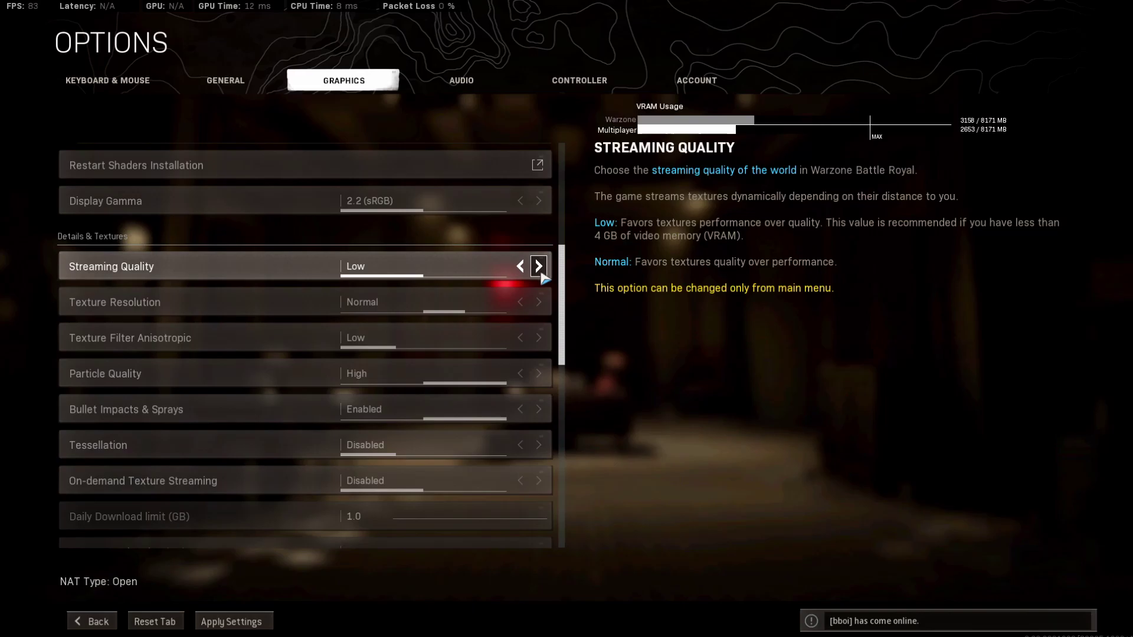
- Compare the Normal, Low and Very Low levels of Texture Resolution and set it to Low
{"action": "left_click", "coordinate": [521, 302]}
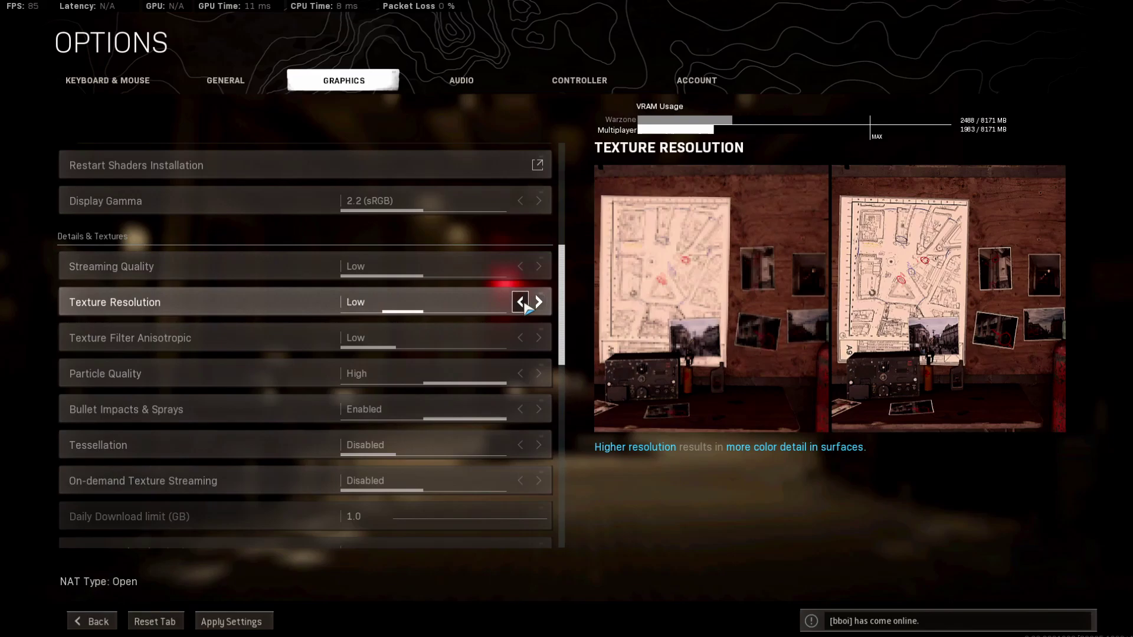
{"action": "left_click", "coordinate": [540, 304]}
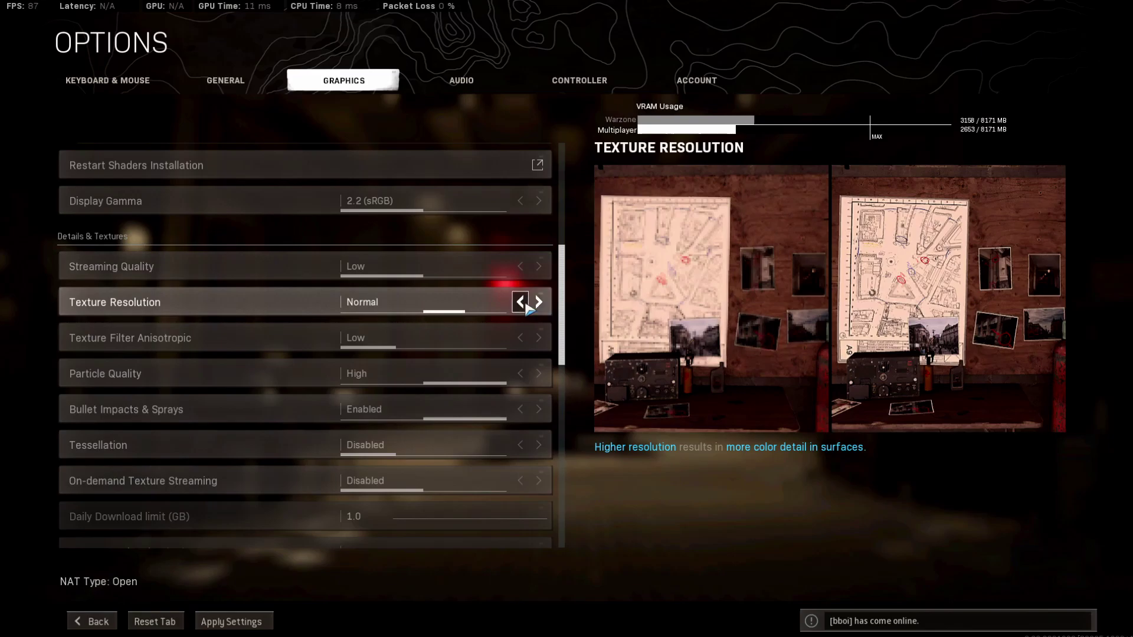
{"action": "left_click", "coordinate": [521, 302]}
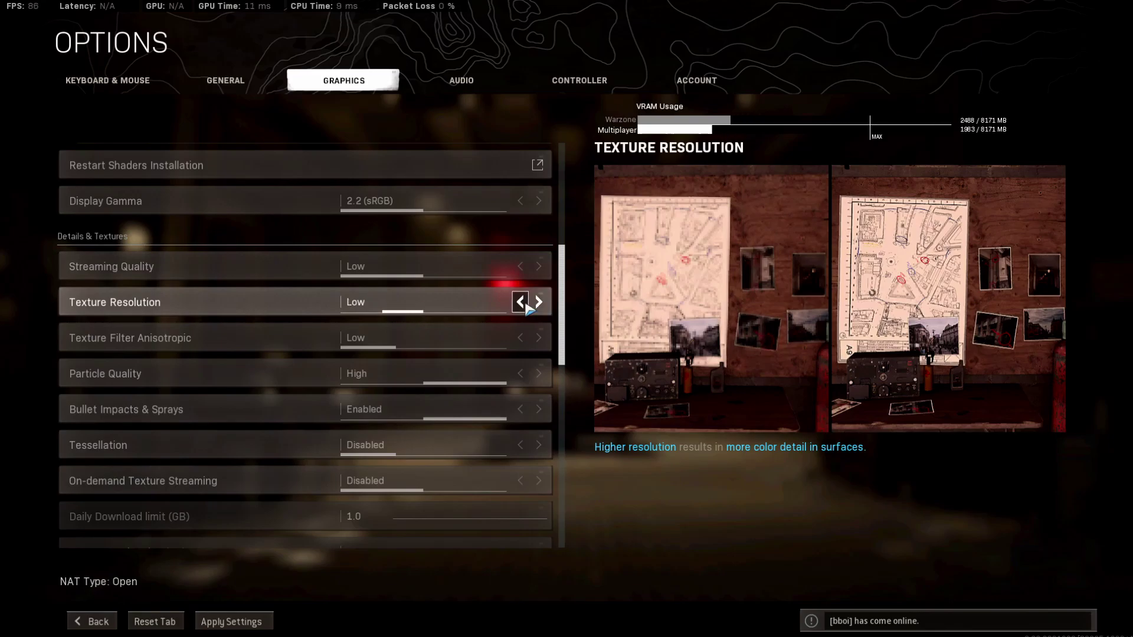
{"action": "left_click", "coordinate": [525, 304]}
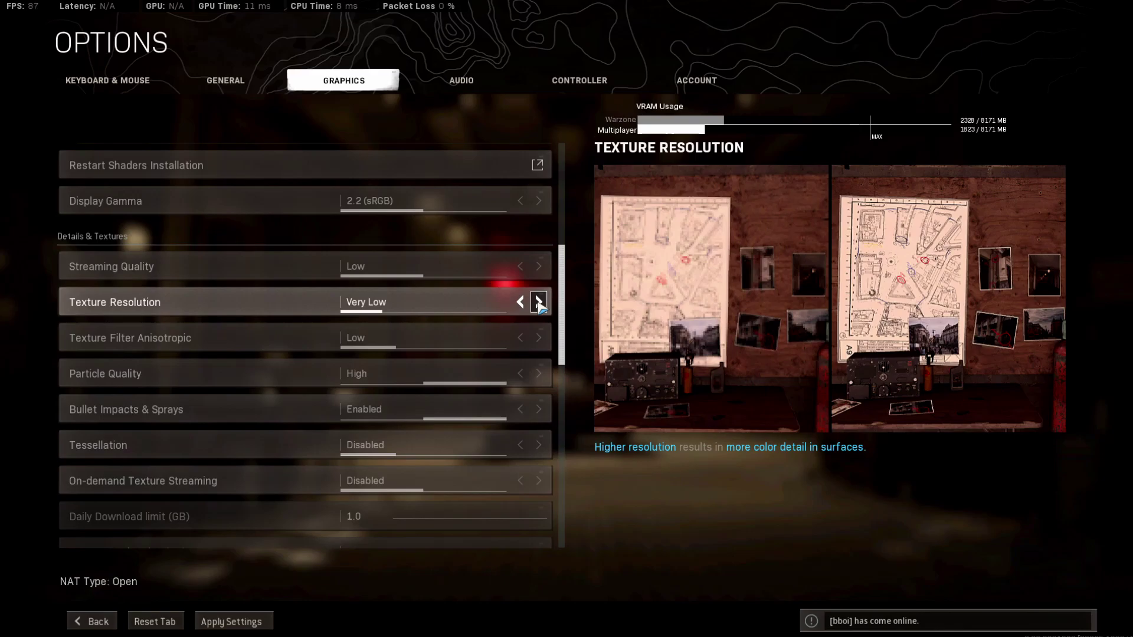
{"action": "left_click", "coordinate": [539, 302]}
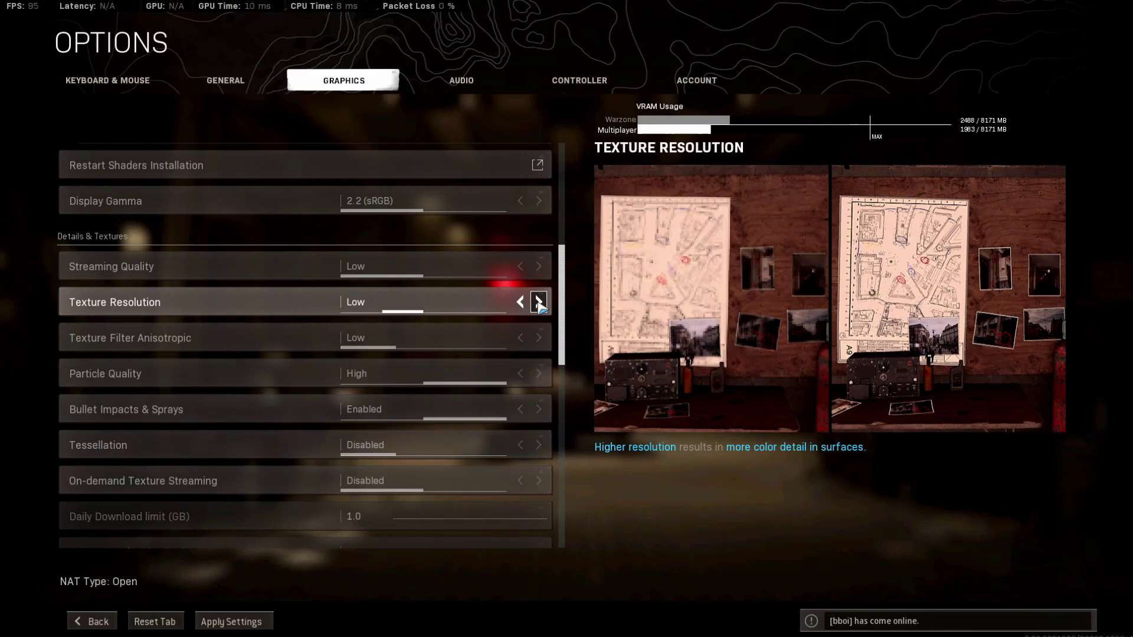
{"action": "left_click", "coordinate": [539, 302]}
{"action": "left_click", "coordinate": [521, 302]}
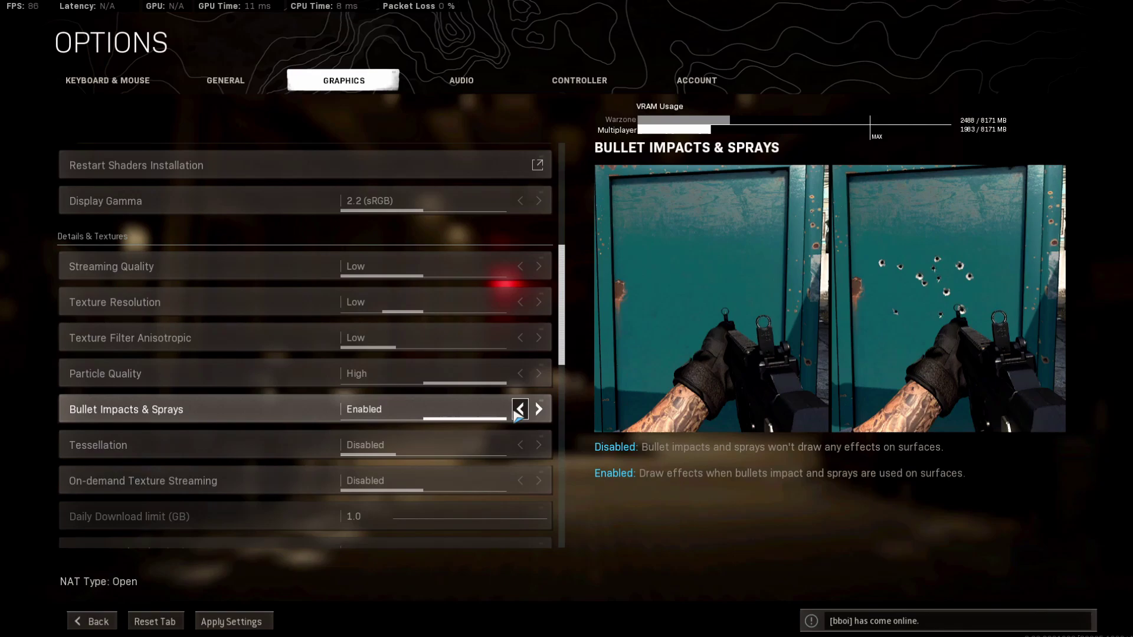
- Try disabling Bullet Impacts & Sprays and set it back to Enabled
{"action": "left_click", "coordinate": [518, 411]}
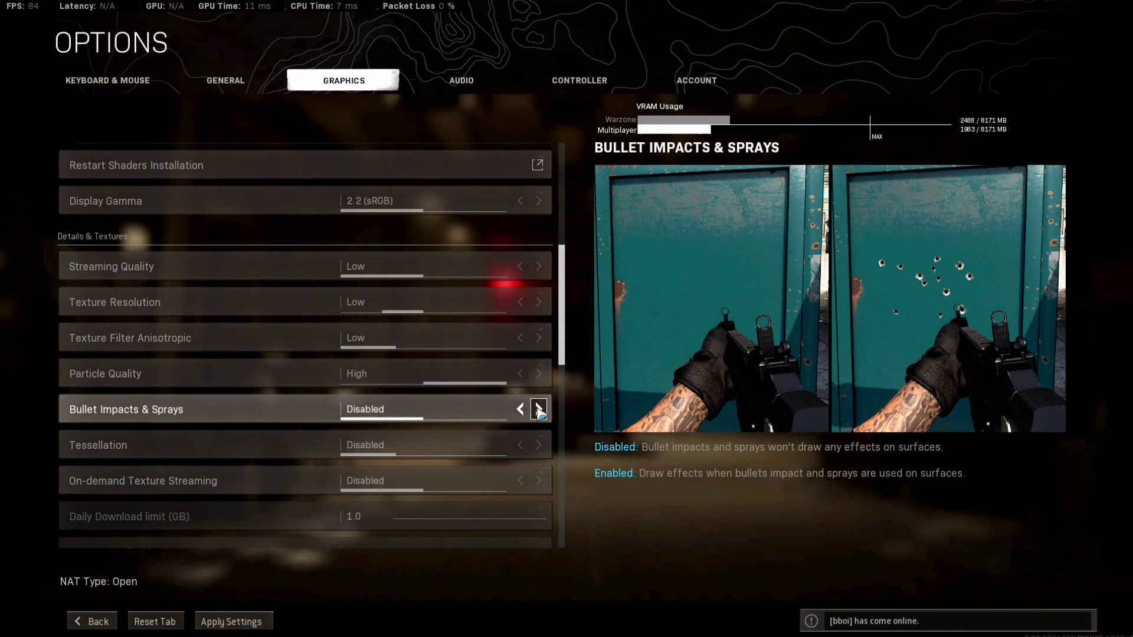
{"action": "left_click", "coordinate": [530, 413]}
{"action": "left_click", "coordinate": [528, 413]}
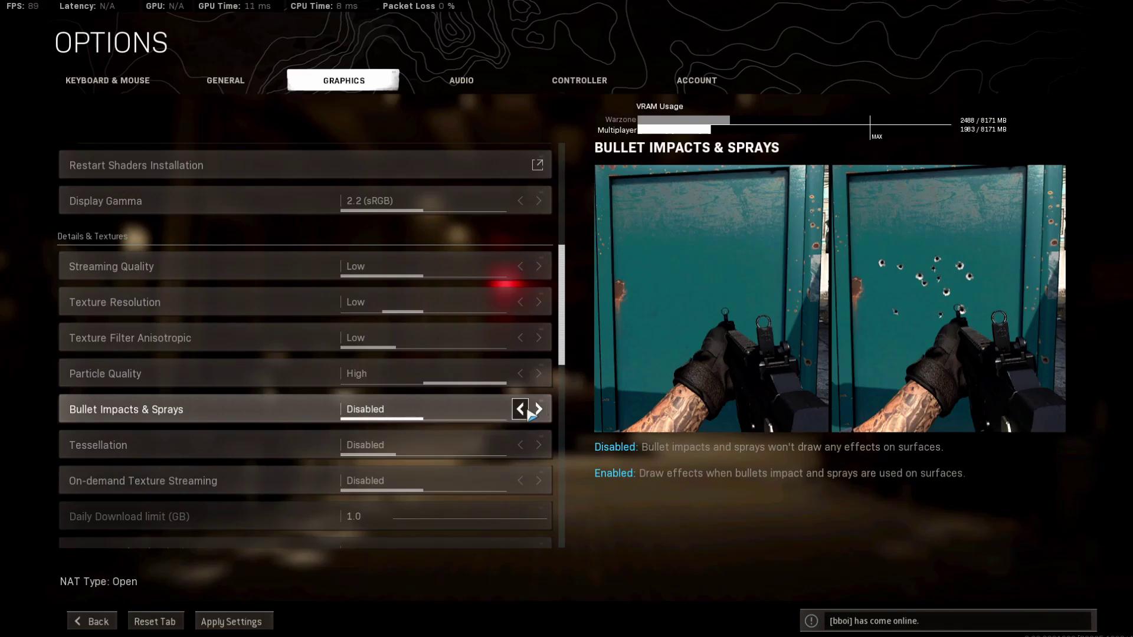
{"action": "left_click", "coordinate": [538, 409]}
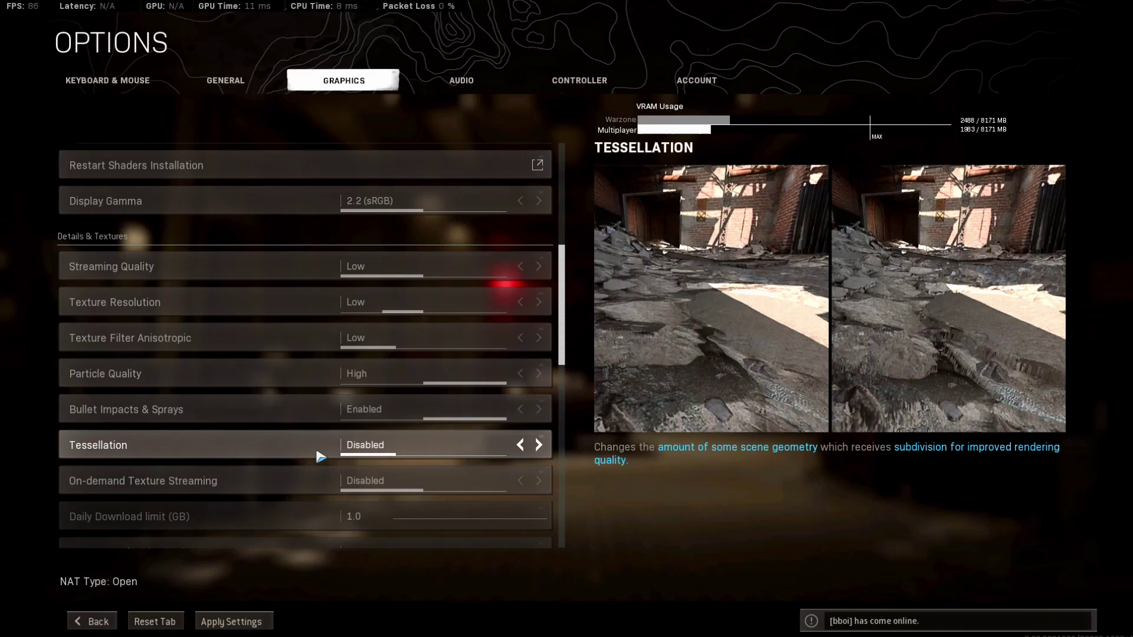
- Try higher Shadow Map Resolution levels in the Shadow & Lighting options and set it back to Low
{"action": "scroll", "coordinate": [321, 456], "scroll_direction": "down", "scroll_amount": 1}
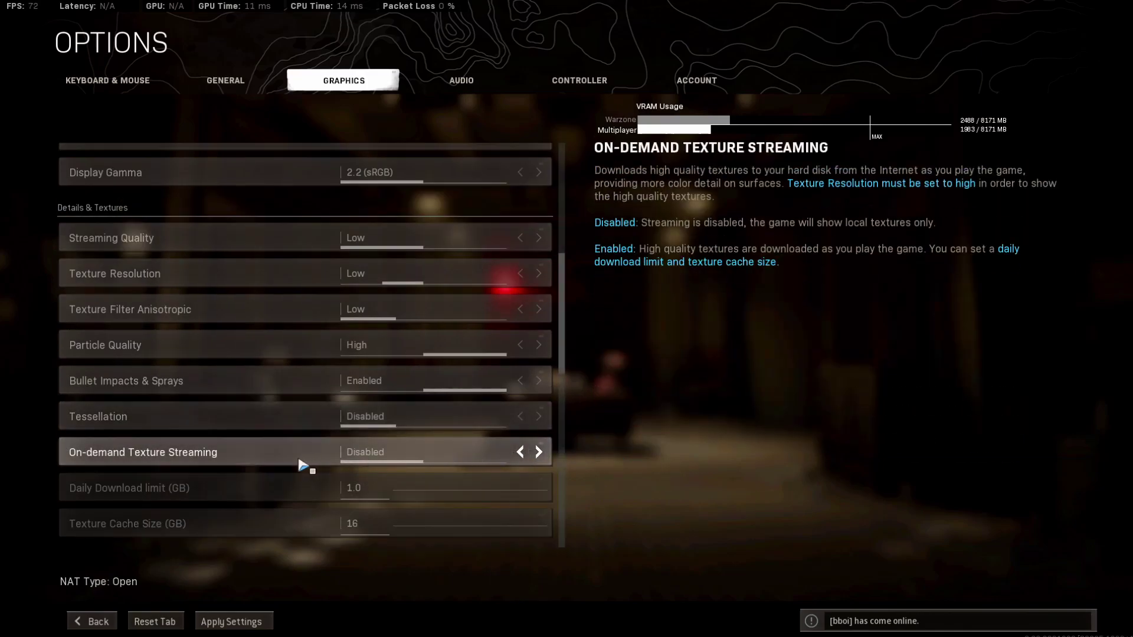
{"action": "scroll", "coordinate": [299, 460], "scroll_direction": "down", "scroll_amount": 5}
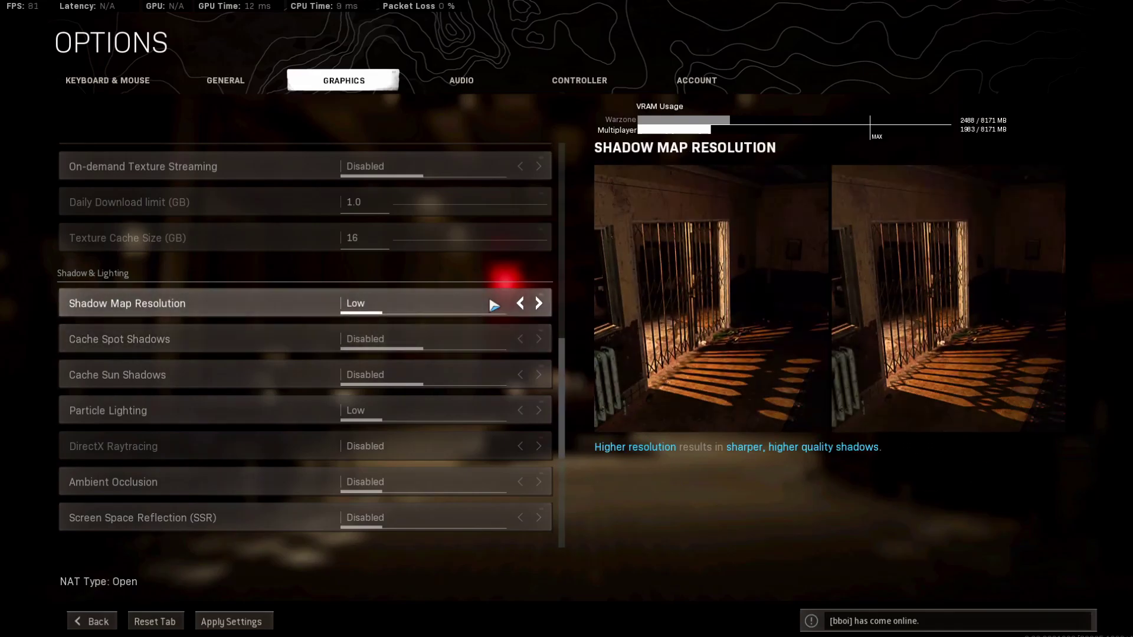
{"action": "left_click", "coordinate": [538, 302]}
{"action": "left_click", "coordinate": [538, 302]}
{"action": "left_click", "coordinate": [538, 302]}
{"action": "left_click", "coordinate": [520, 303]}
{"action": "left_click", "coordinate": [520, 303]}
{"action": "left_click", "coordinate": [520, 303]}
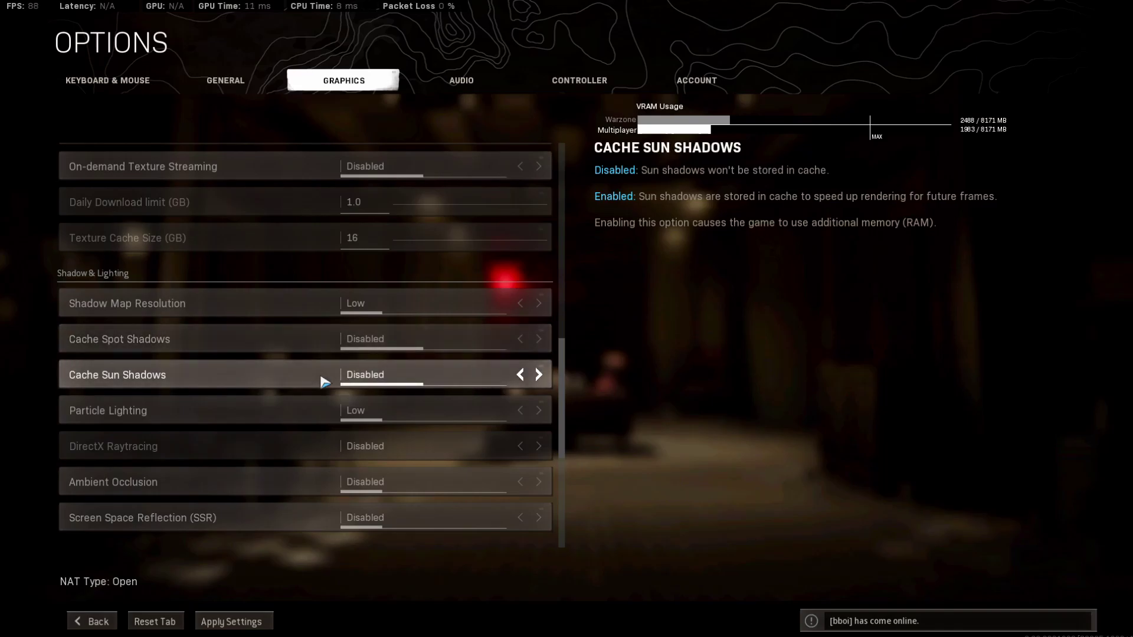
- Try higher Particle Lighting levels and set it back to Low
{"action": "scroll", "coordinate": [321, 393], "scroll_direction": "down", "scroll_amount": 1}
{"action": "scroll", "coordinate": [320, 394], "scroll_direction": "up", "scroll_amount": 1}
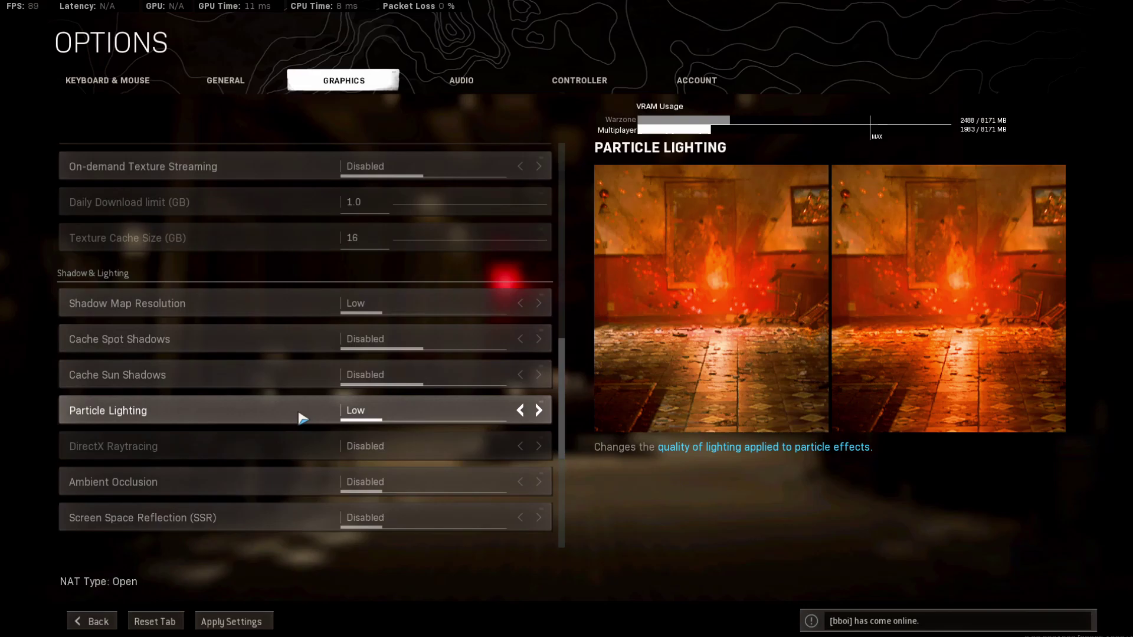
{"action": "left_click", "coordinate": [538, 410]}
{"action": "left_click", "coordinate": [538, 410]}
{"action": "left_click", "coordinate": [538, 410]}
{"action": "left_click", "coordinate": [519, 411]}
{"action": "left_click", "coordinate": [519, 410]}
{"action": "left_click", "coordinate": [519, 410]}
- Try the Anti-Aliasing levels up to Filmic SMAA T2X and set it back to Off
{"action": "scroll", "coordinate": [413, 439], "scroll_direction": "down", "scroll_amount": 2}
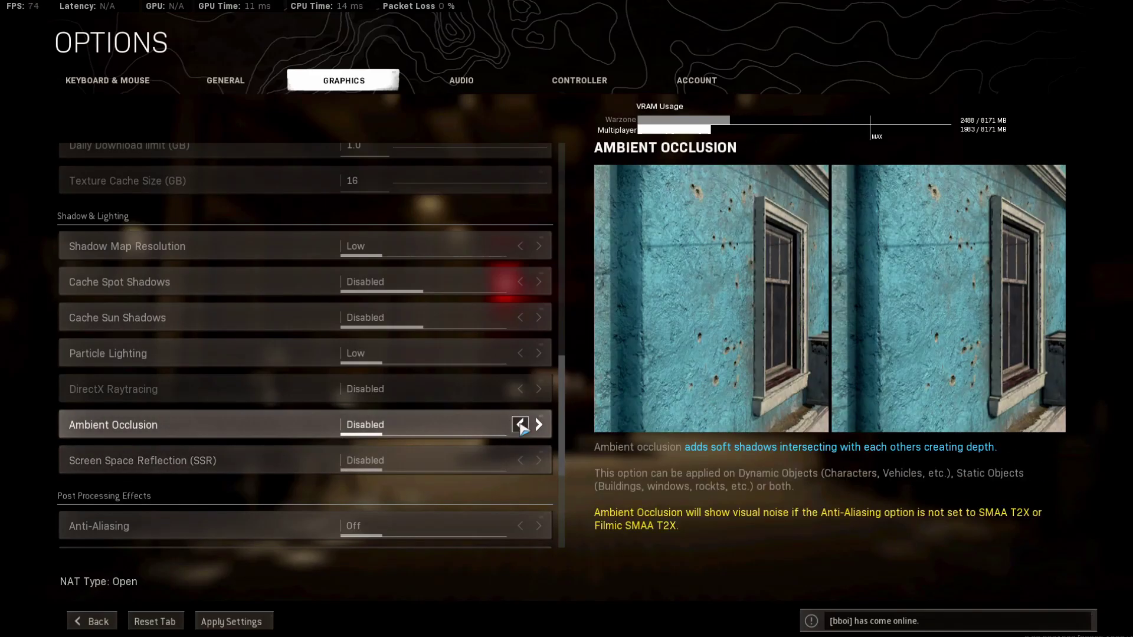
{"action": "scroll", "coordinate": [464, 442], "scroll_direction": "down", "scroll_amount": 3}
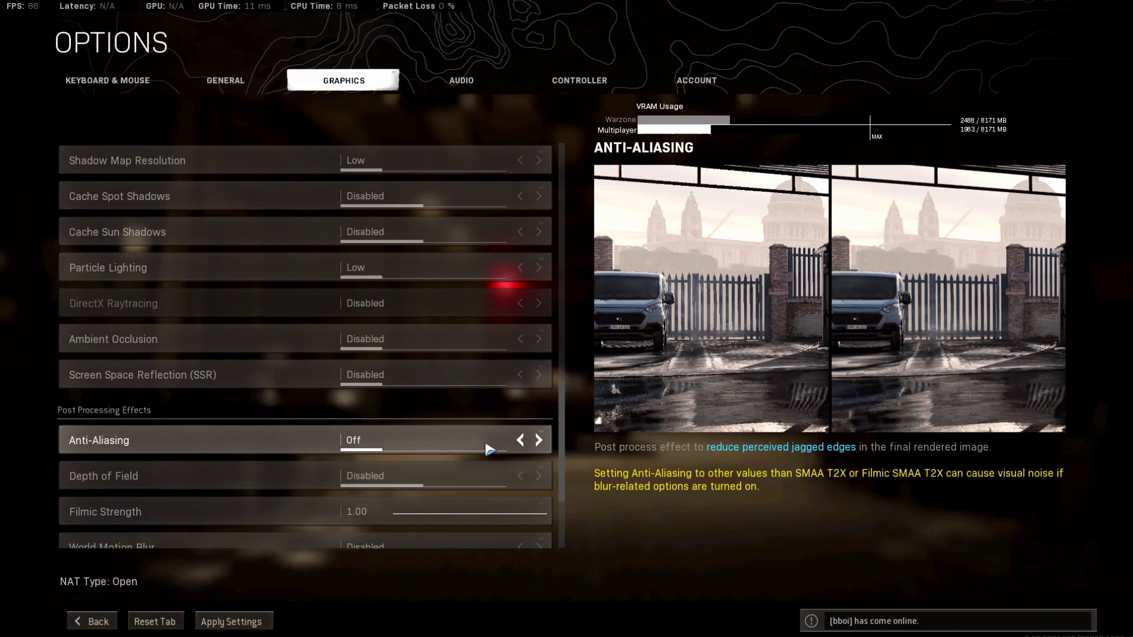
{"action": "left_click", "coordinate": [536, 442]}
{"action": "left_click", "coordinate": [535, 442]}
{"action": "left_click", "coordinate": [534, 444]}
{"action": "left_click", "coordinate": [522, 443]}
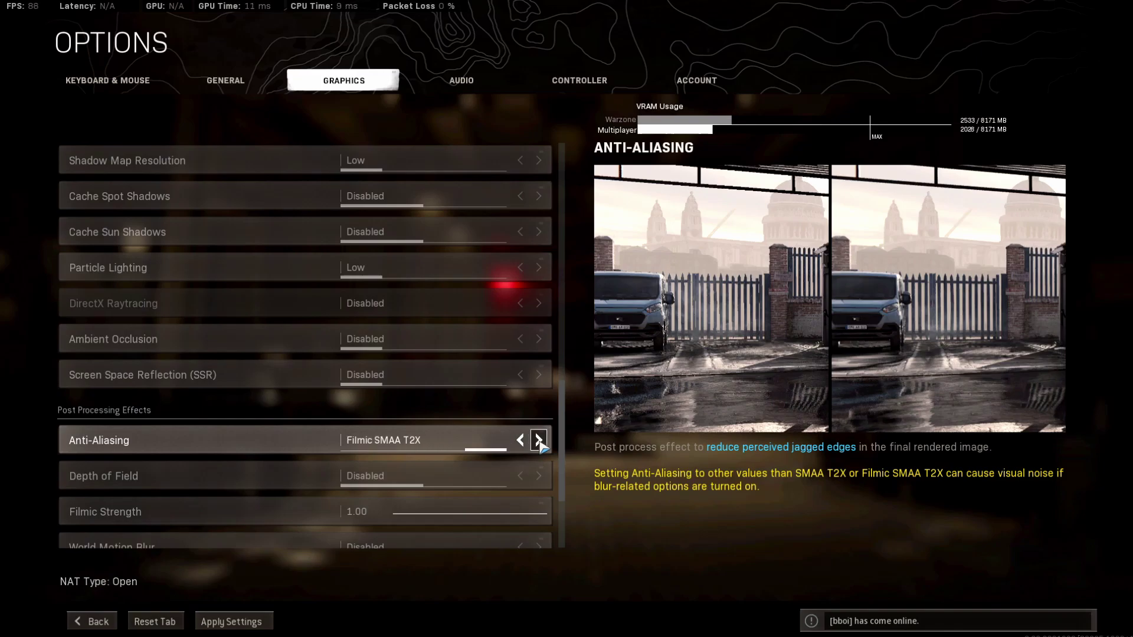
{"action": "left_click", "coordinate": [534, 444]}
{"action": "left_click", "coordinate": [522, 442]}
{"action": "left_click", "coordinate": [537, 442]}
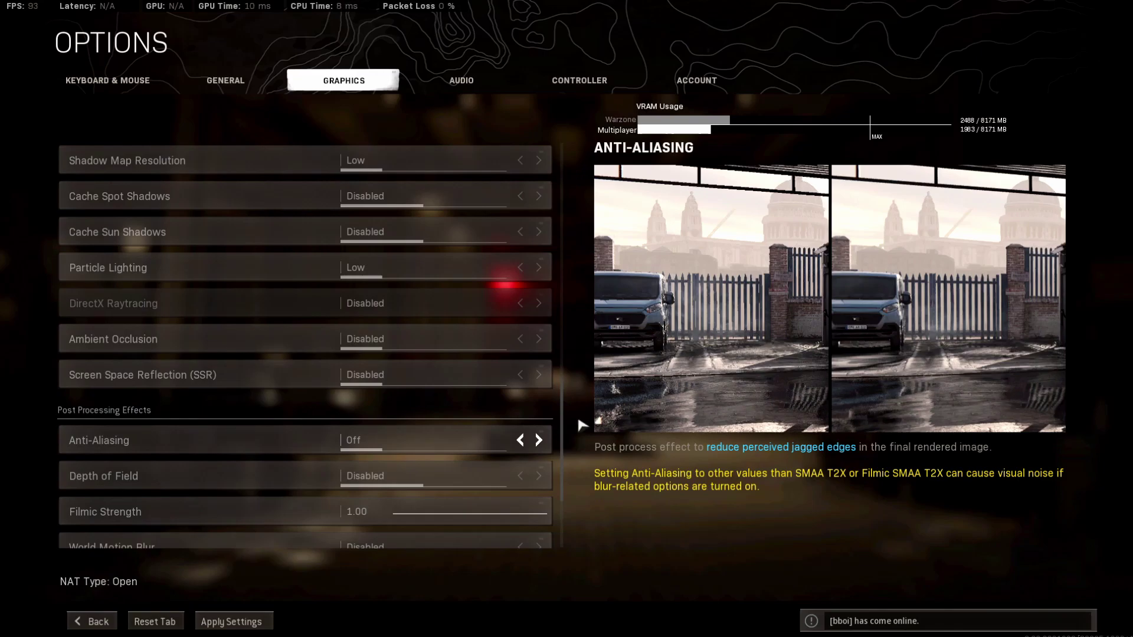
- Try enabling Depth of Field and set it back to Disabled
{"action": "scroll", "coordinate": [318, 453], "scroll_direction": "down", "scroll_amount": 1}
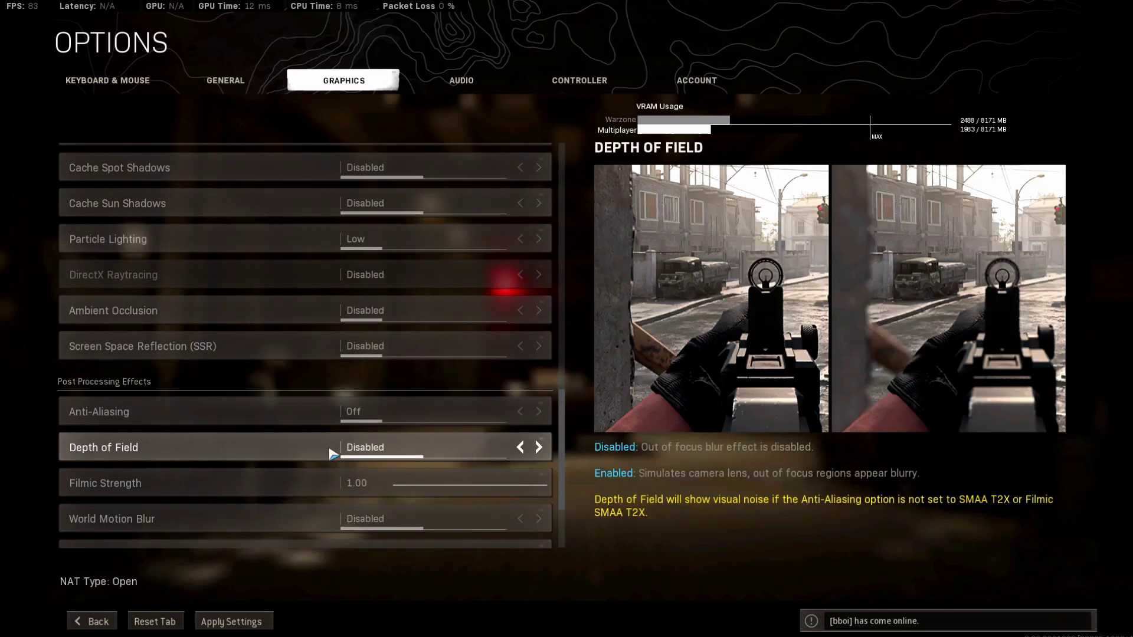
{"action": "left_click", "coordinate": [538, 448]}
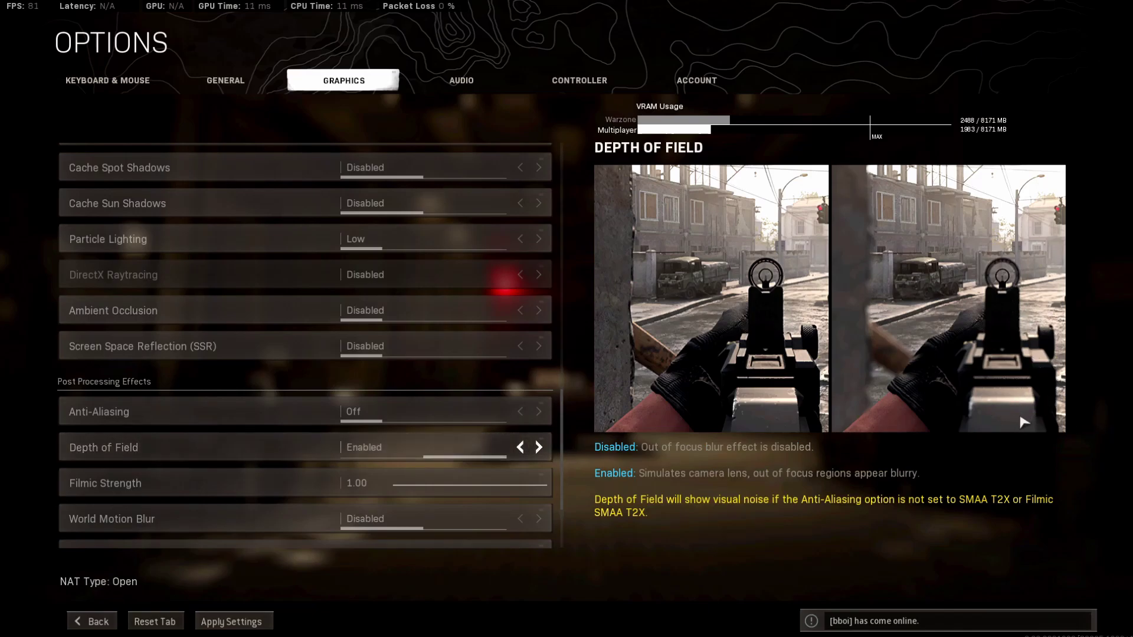
{"action": "left_click", "coordinate": [520, 447]}
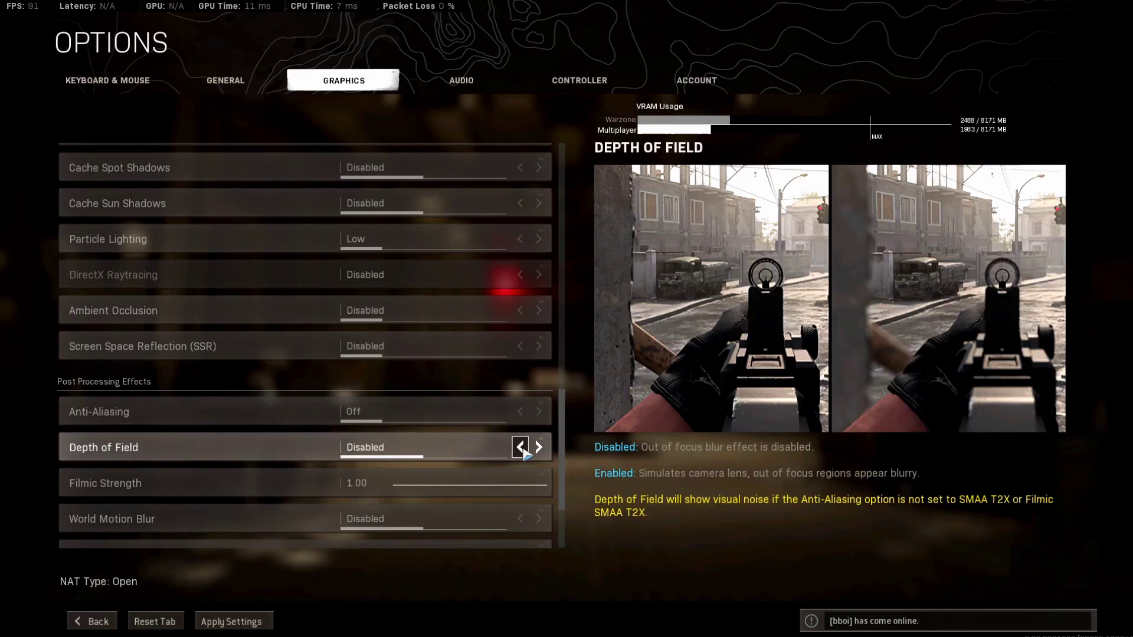
- Set Filmic Strength to 1.00 and World Motion Blur to Disabled
{"action": "scroll", "coordinate": [526, 454], "scroll_direction": "down", "scroll_amount": 1}
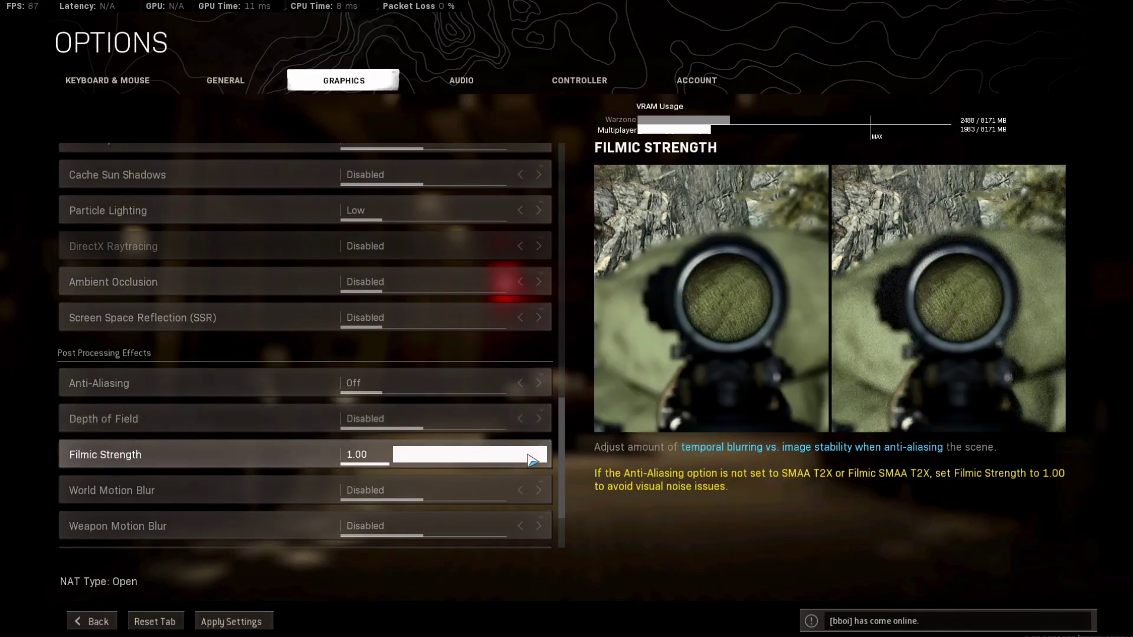
{"action": "left_click_drag", "start_coordinate": [528, 457], "coordinate": [554, 464]}
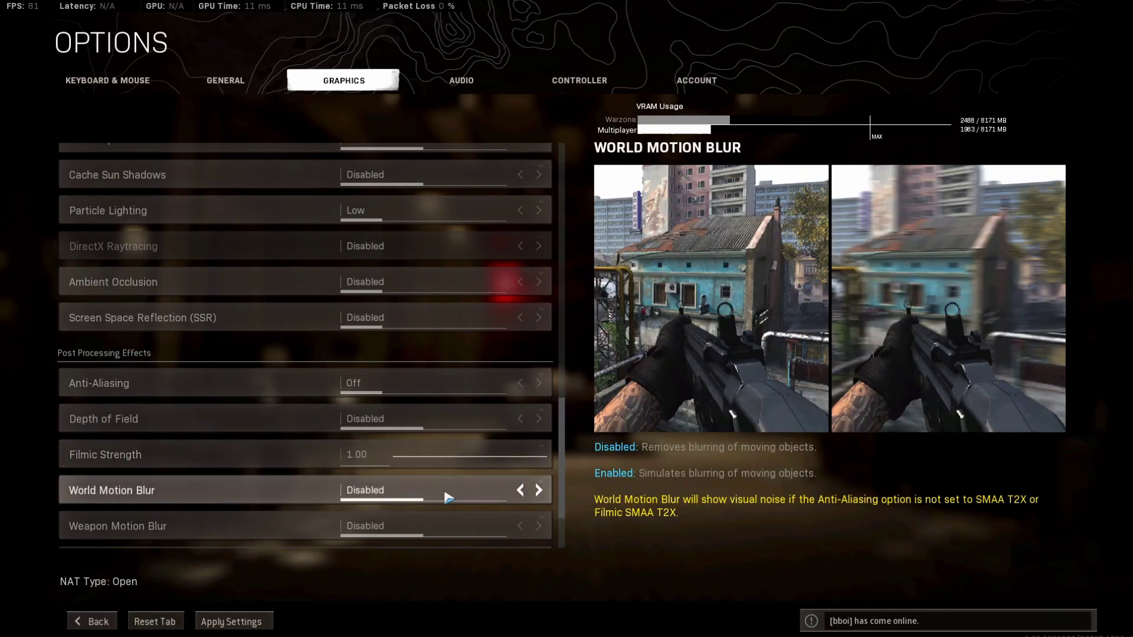
{"action": "scroll", "coordinate": [519, 487], "scroll_direction": "down", "scroll_amount": 1}
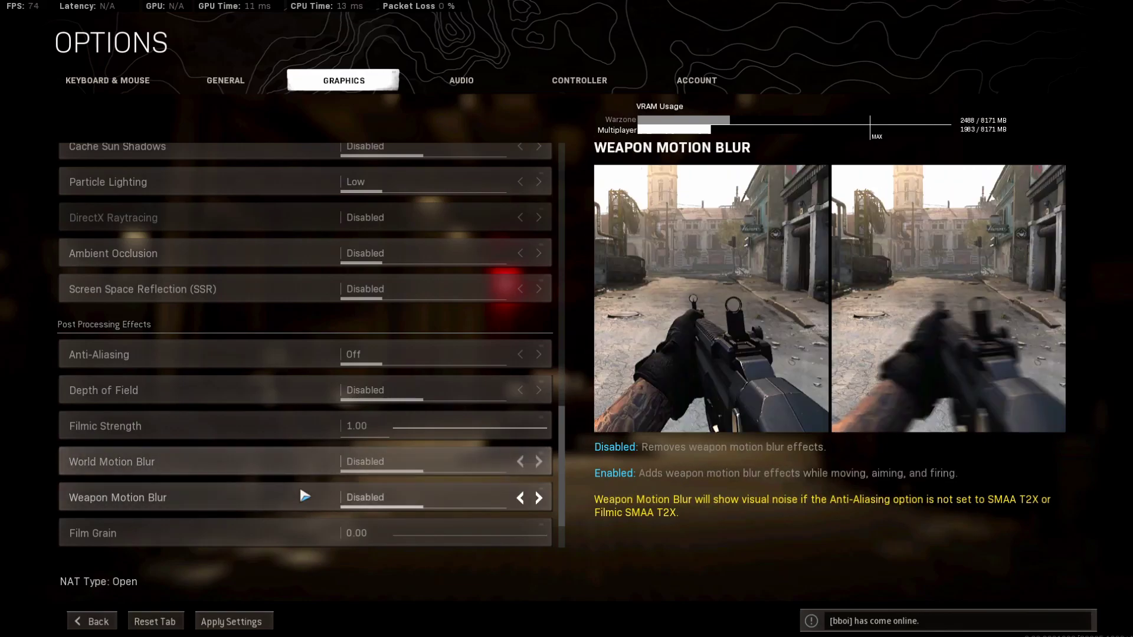
{"action": "scroll", "coordinate": [299, 486], "scroll_direction": "down", "scroll_amount": 1}
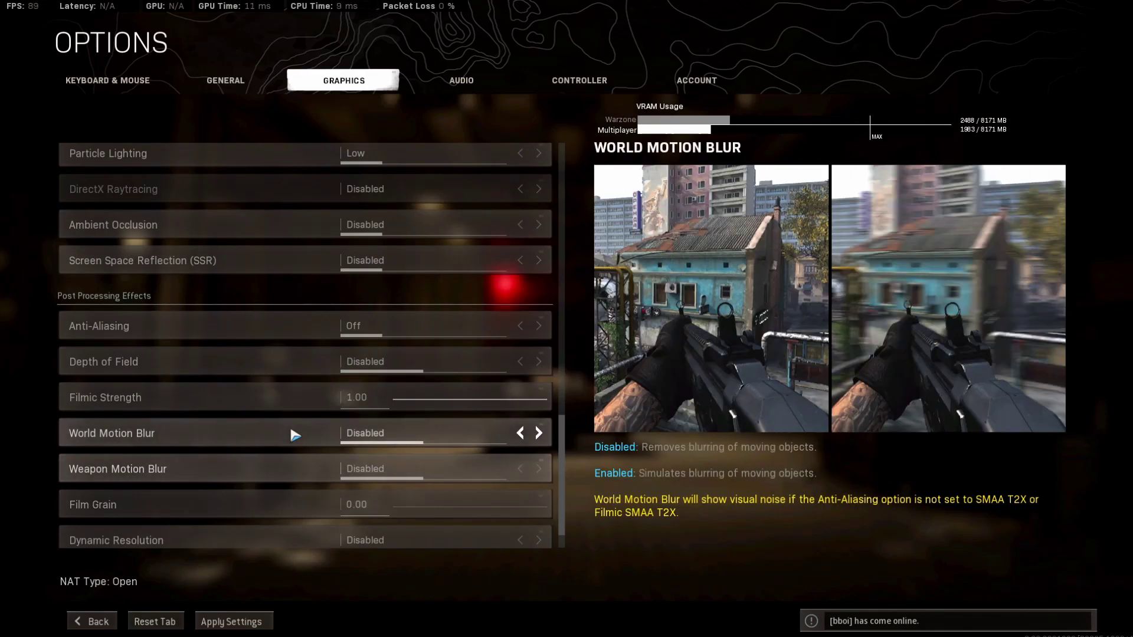
{"action": "left_click", "coordinate": [523, 434]}
{"action": "left_click", "coordinate": [527, 435]}
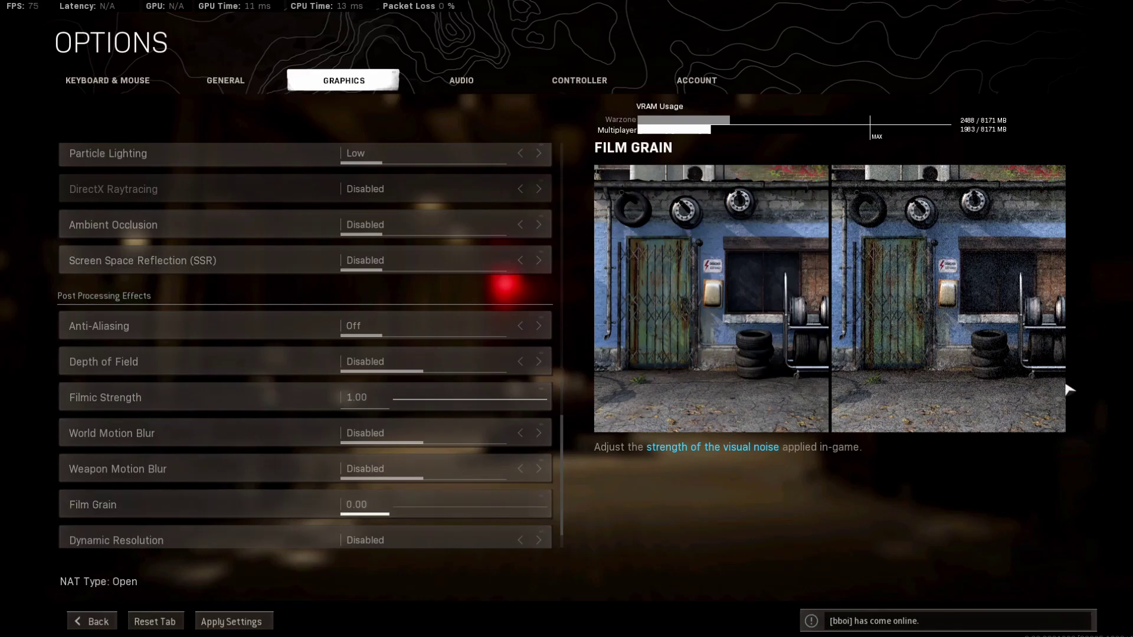
- Set Film Grain to 0.00 and check the Dynamic Resolution options
{"action": "left_click", "coordinate": [447, 508]}
{"action": "left_click_drag", "start_coordinate": [448, 511], "coordinate": [377, 507]}
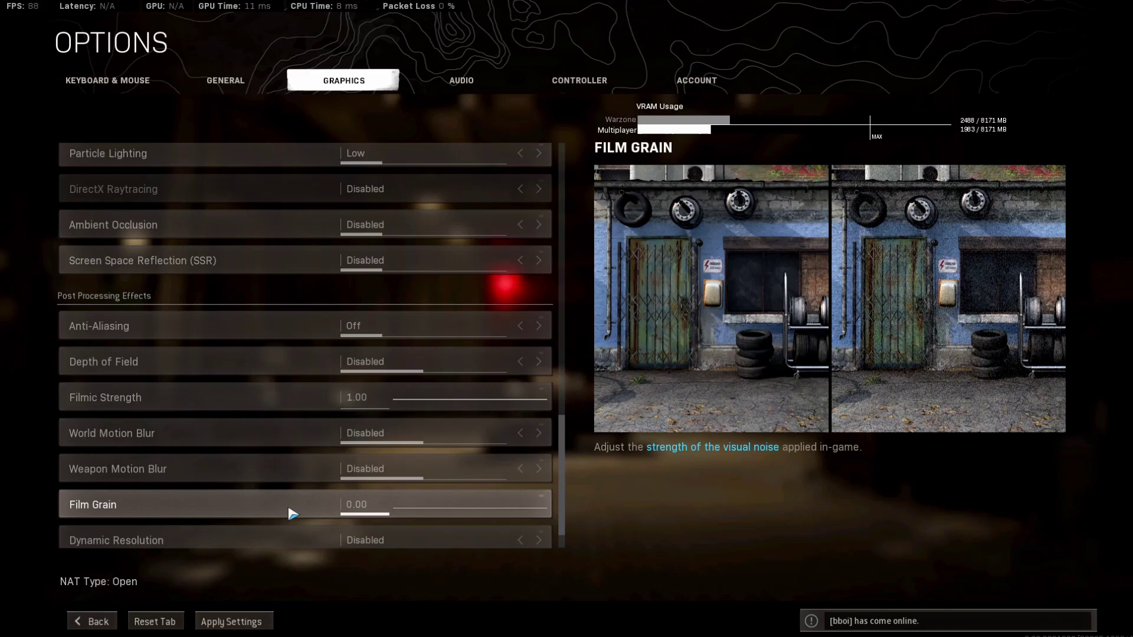
{"action": "scroll", "coordinate": [293, 514], "scroll_direction": "down", "scroll_amount": 1}
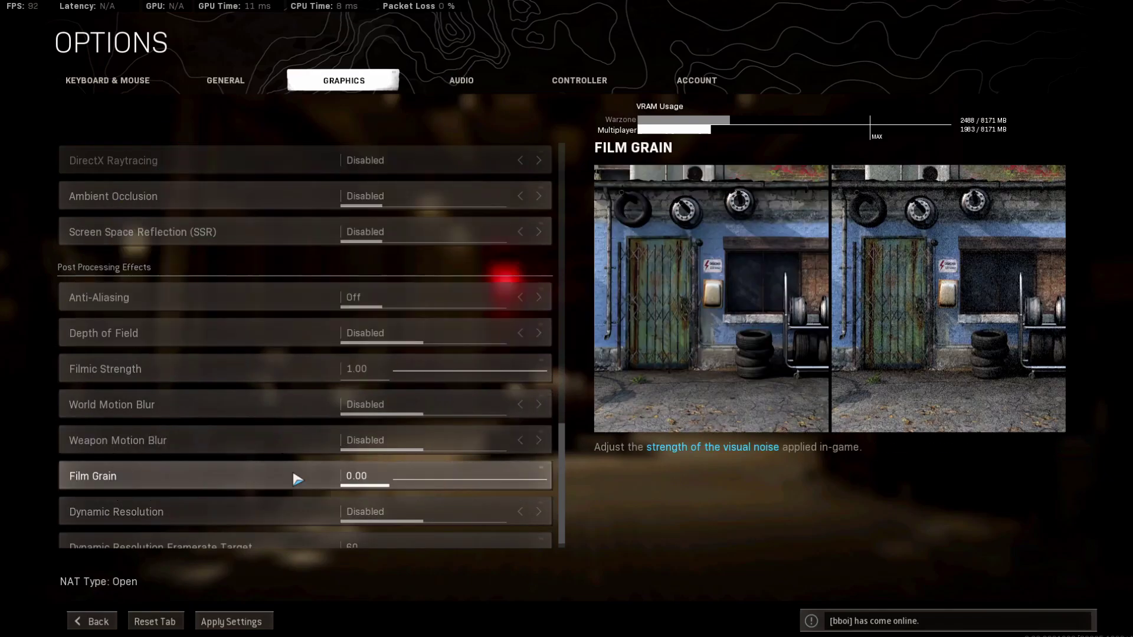
{"action": "scroll", "coordinate": [292, 472], "scroll_direction": "down", "scroll_amount": 1}
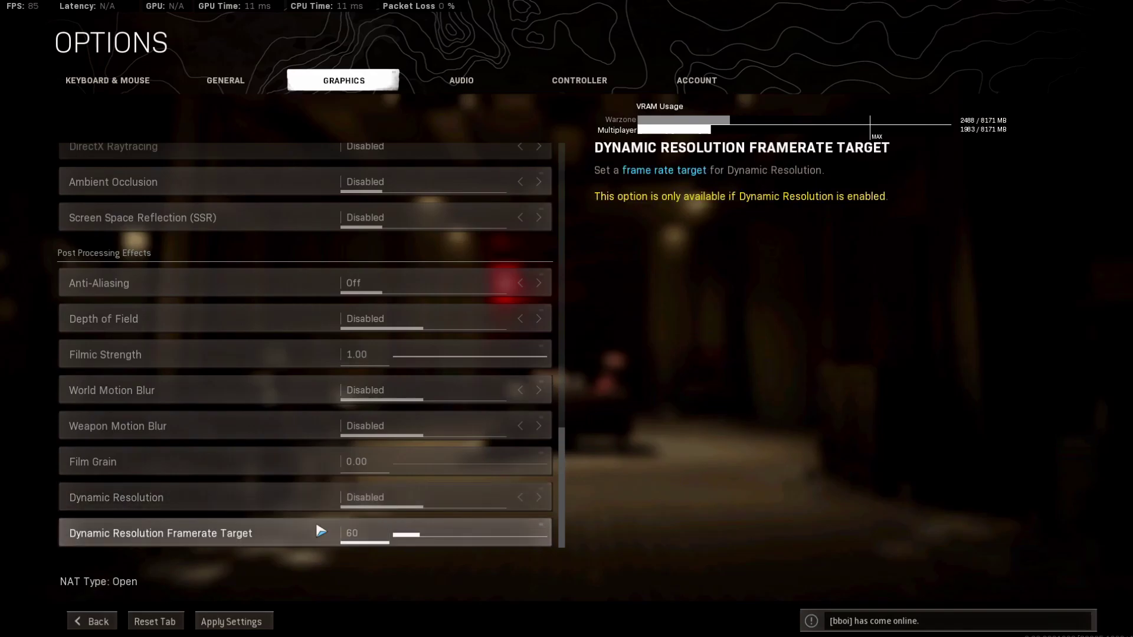
- View the Audio options, including the Audio Mix setting, and return to the Graphics options
{"action": "scroll", "coordinate": [295, 532], "scroll_direction": "up", "scroll_amount": 15}
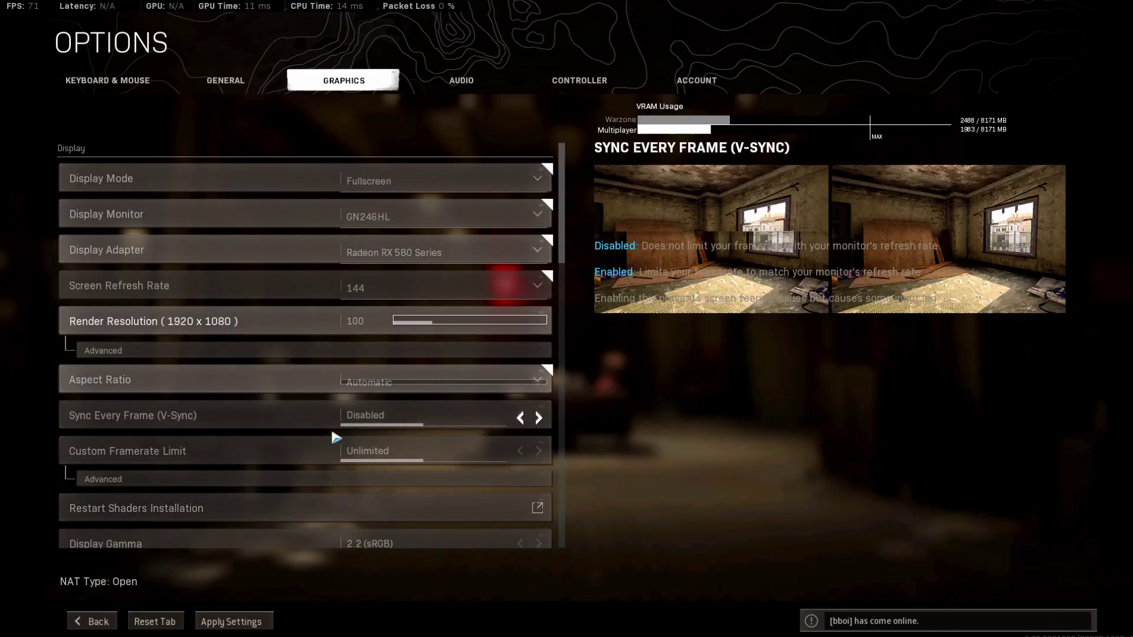
{"action": "left_click", "coordinate": [461, 81]}
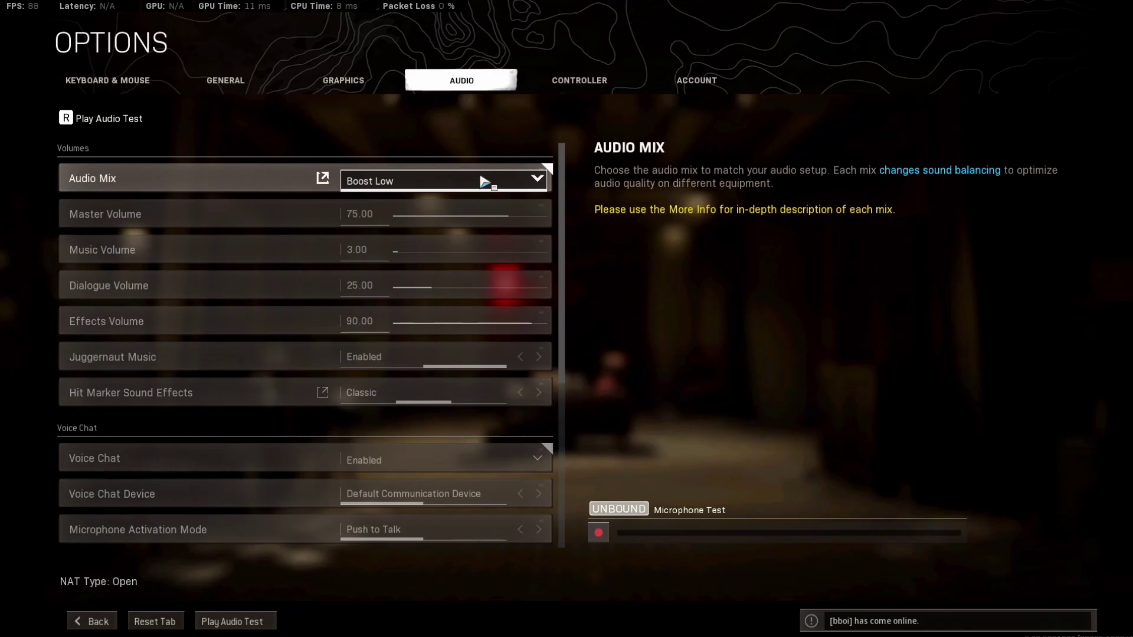
{"action": "left_click", "coordinate": [344, 80]}
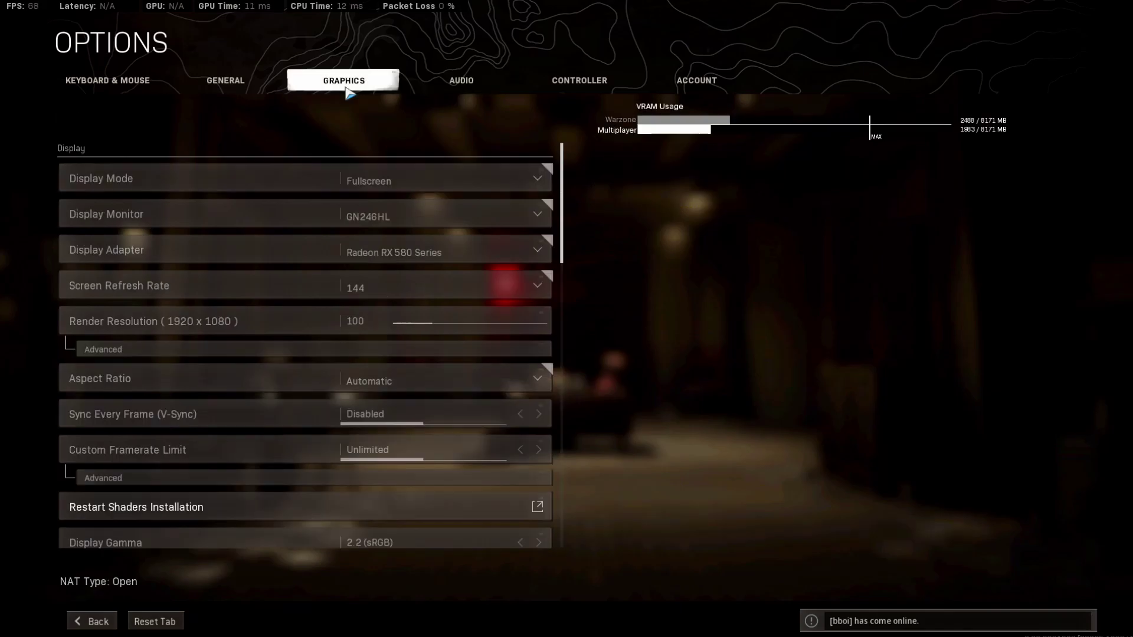